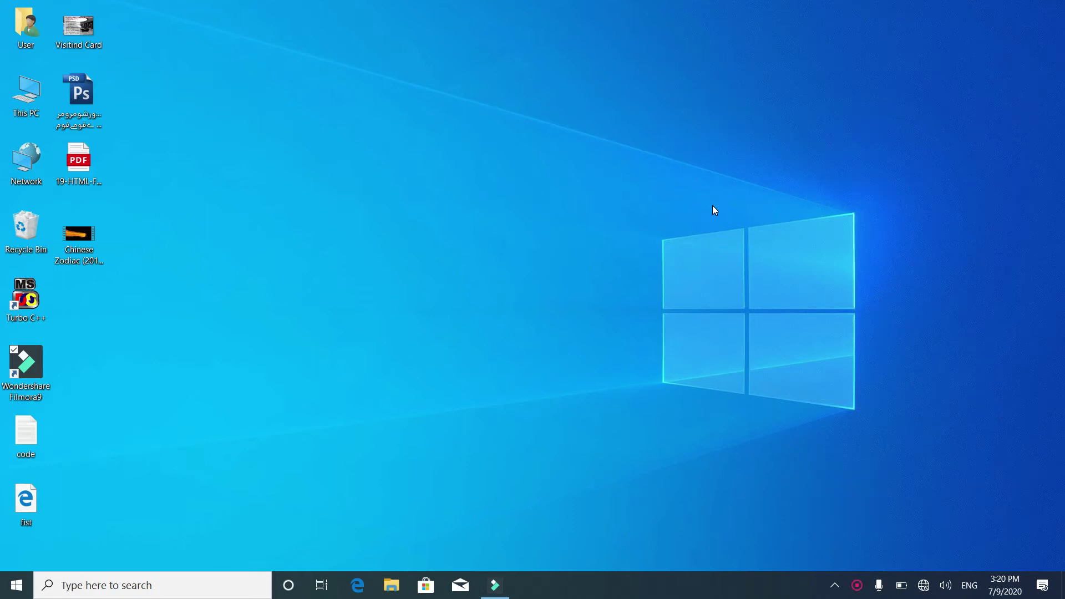
# Launch Word through the Run command winword and create a new blank document.
pyautogui.press('super+r')
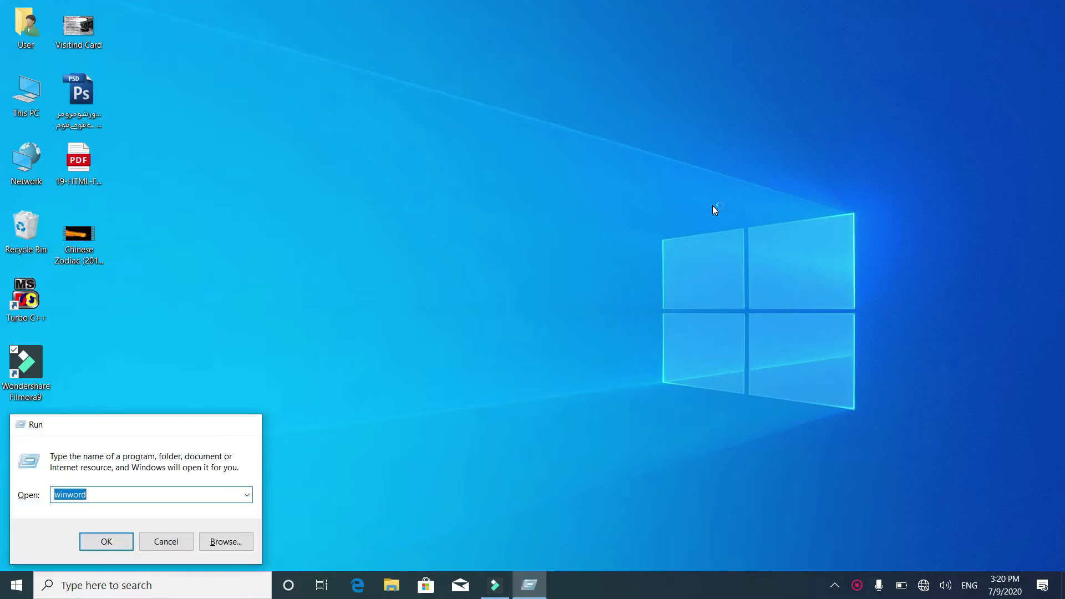
pyautogui.press('Return')
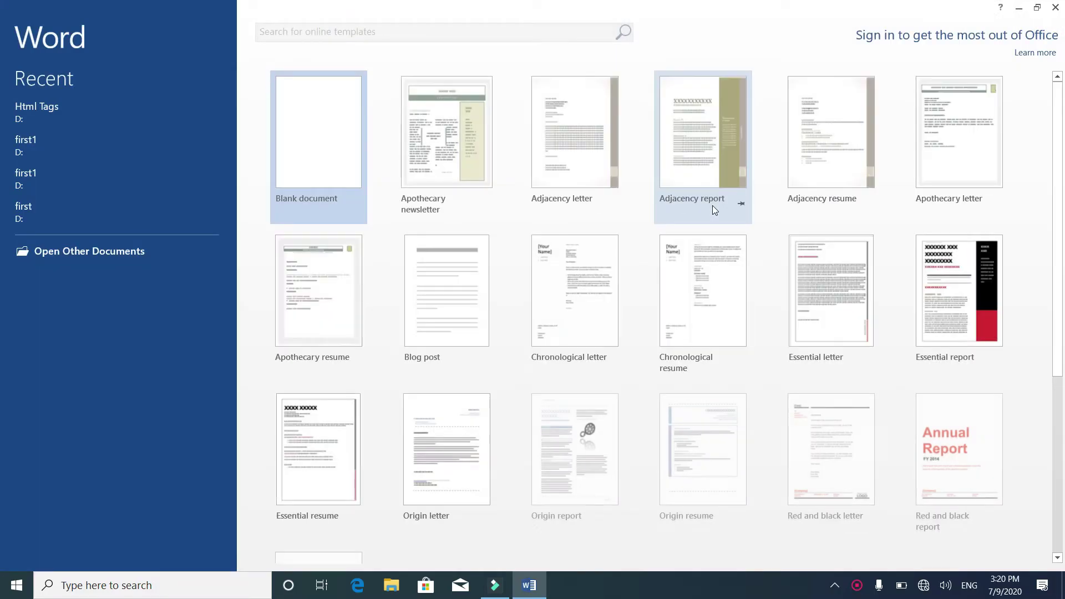
pyautogui.click(328, 157)
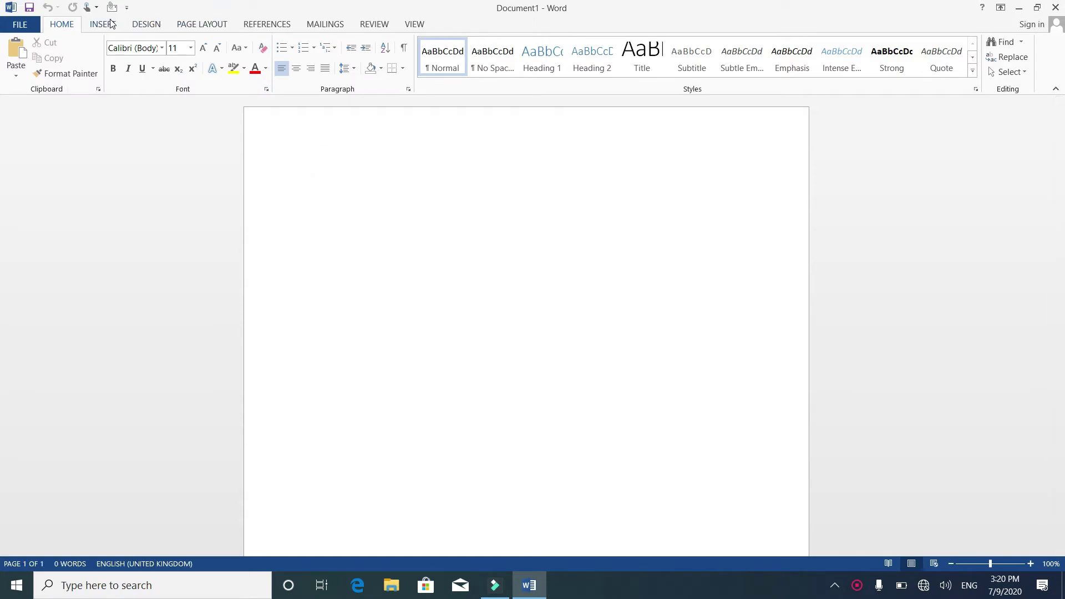
pyautogui.click(111, 23)
# Browse the SmartArt List, Process, Cycle, Relationship, Pyramid and Picture categories.
pyautogui.click(232, 68)
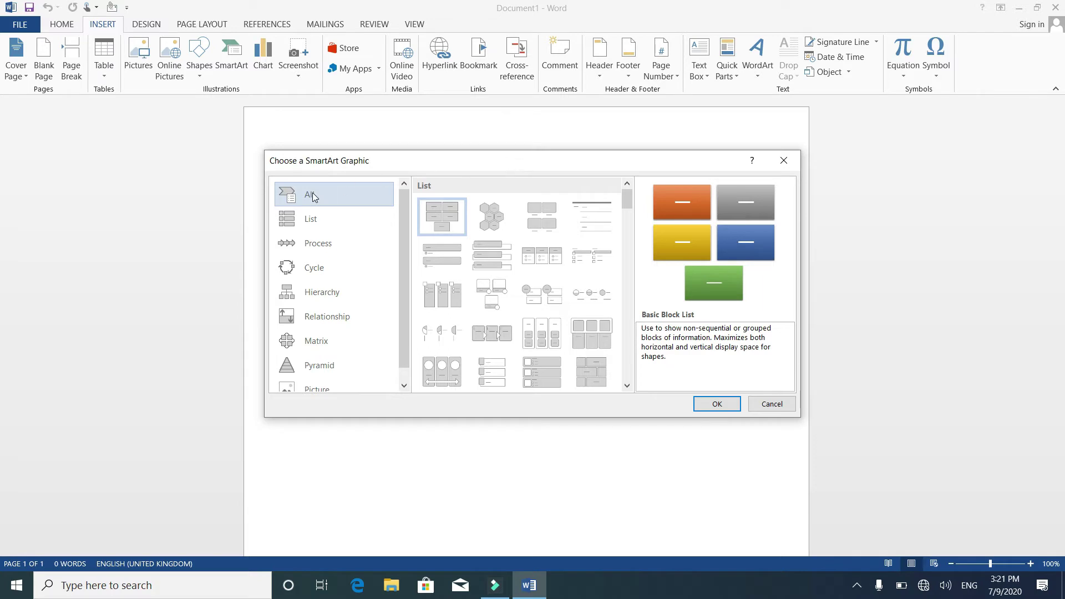
pyautogui.click(312, 218)
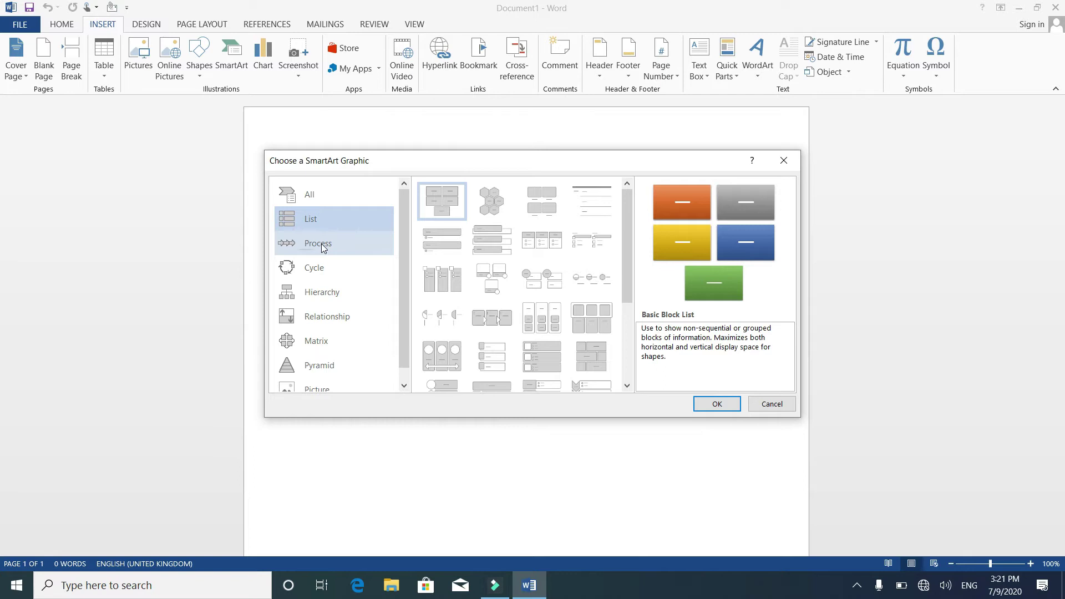
pyautogui.click(314, 243)
pyautogui.click(326, 278)
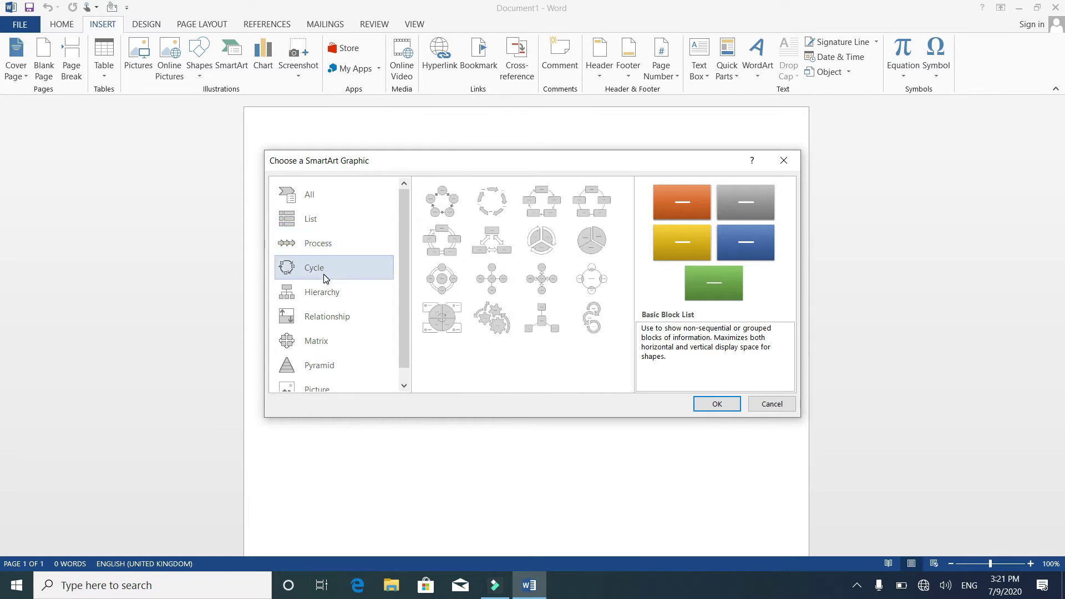
pyautogui.click(343, 323)
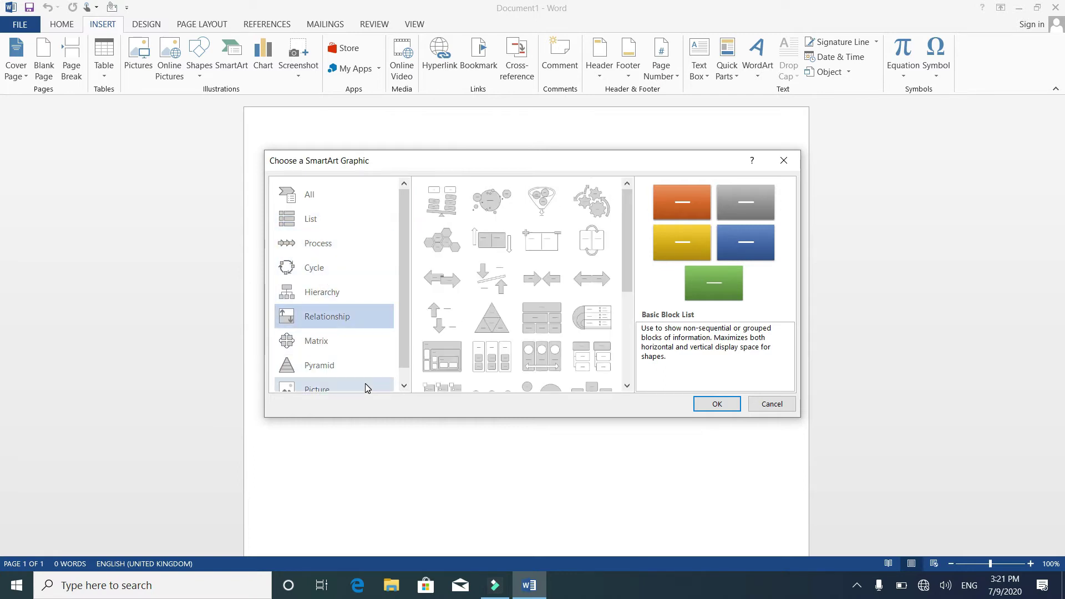
pyautogui.click(404, 386)
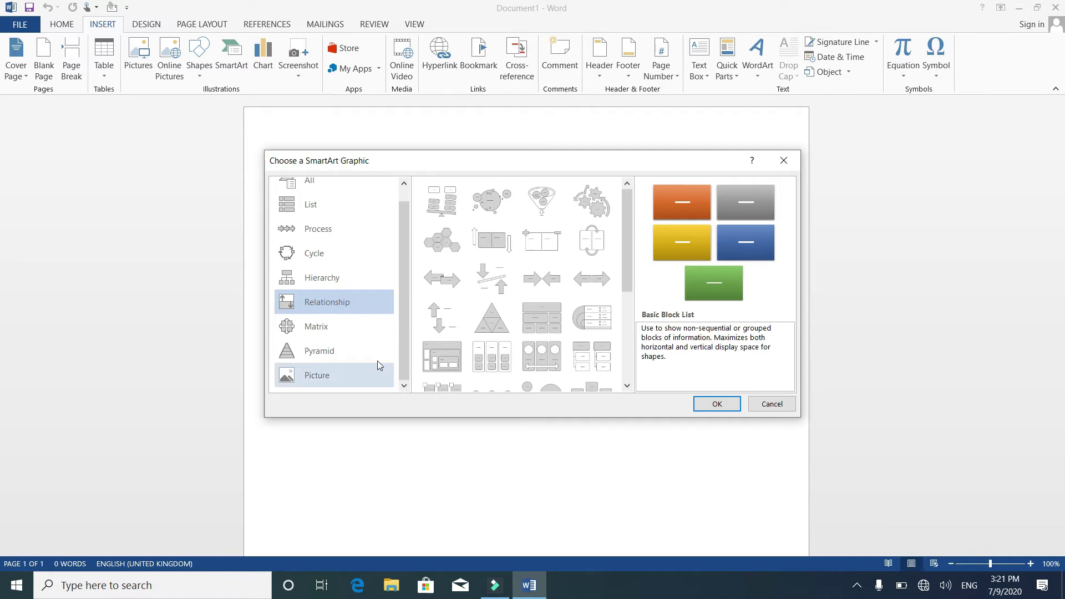
pyautogui.click(365, 352)
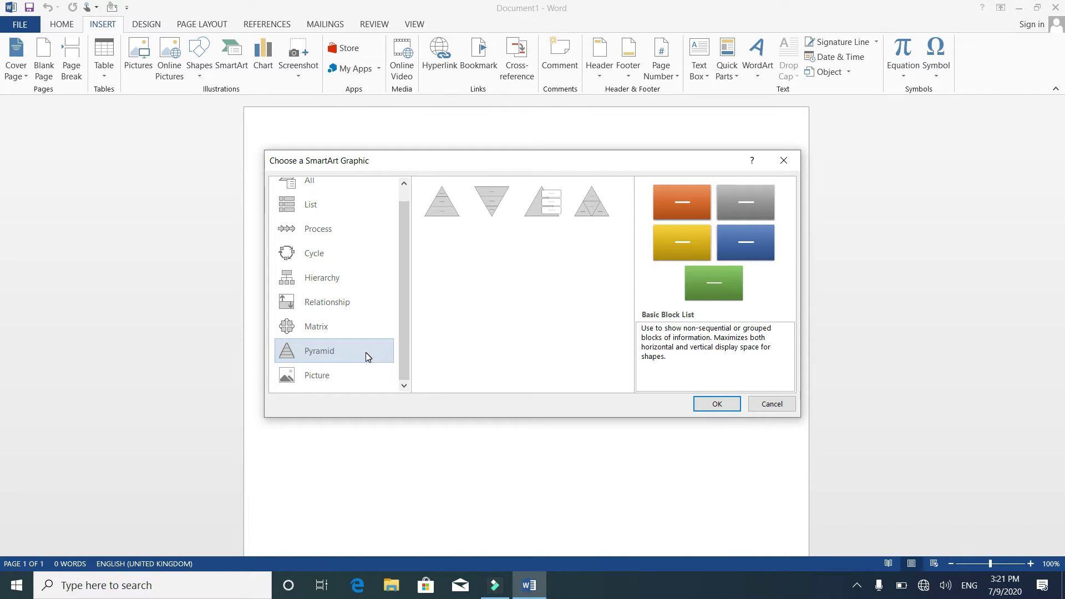
pyautogui.click(337, 371)
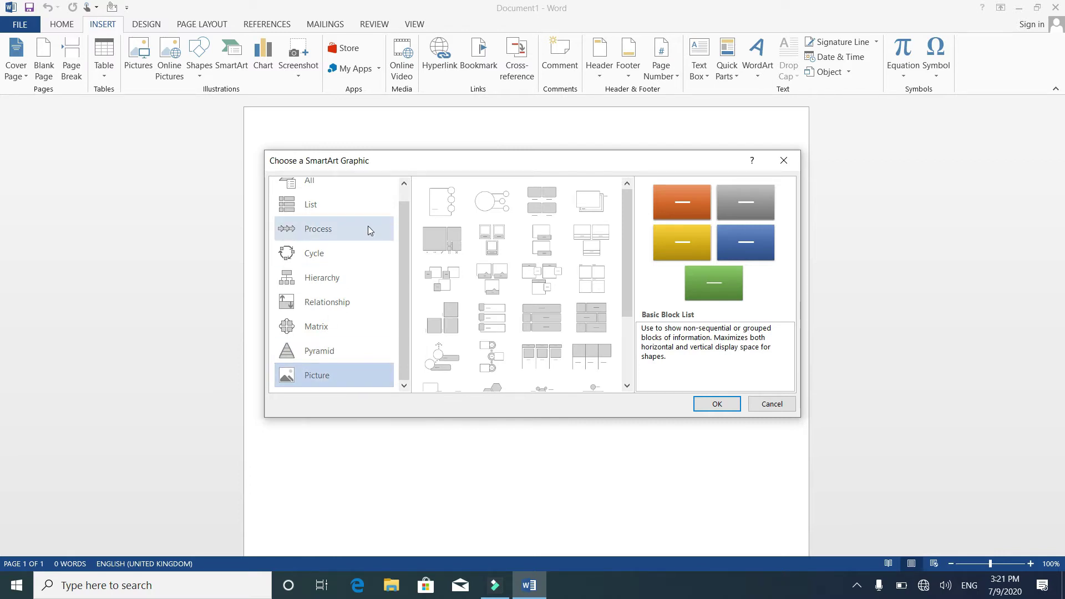
pyautogui.click(401, 185)
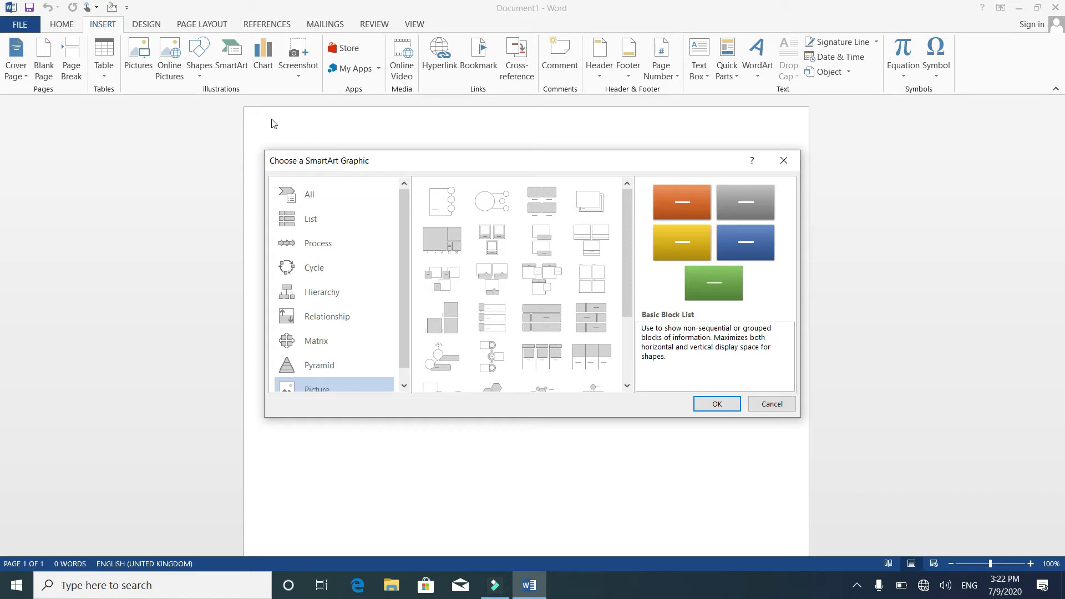
# Insert the Basic Chevron Process layout from the Process category.
pyautogui.click(314, 251)
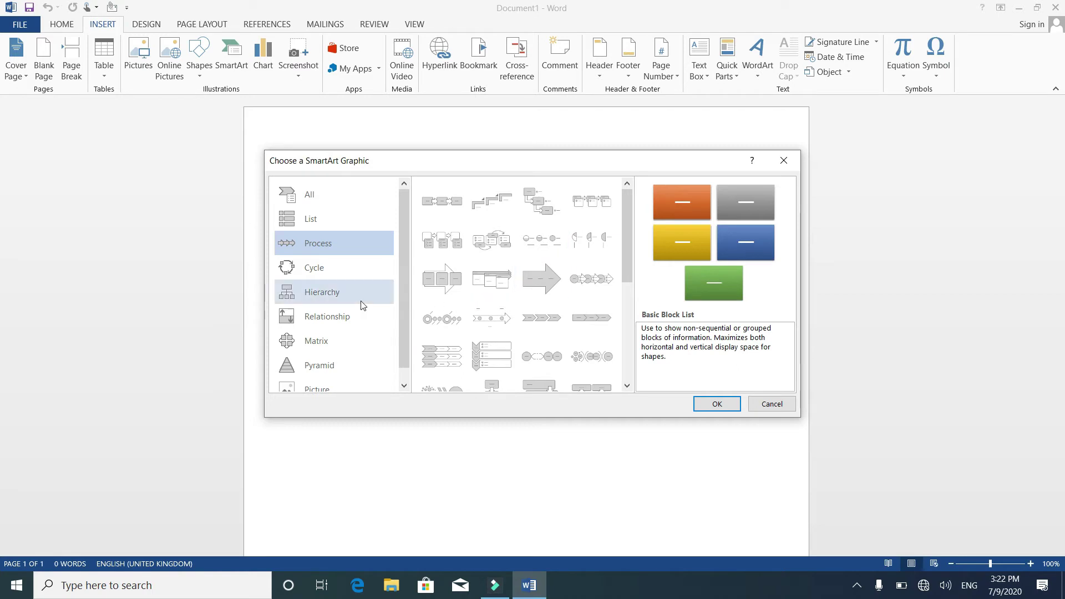
pyautogui.click(592, 330)
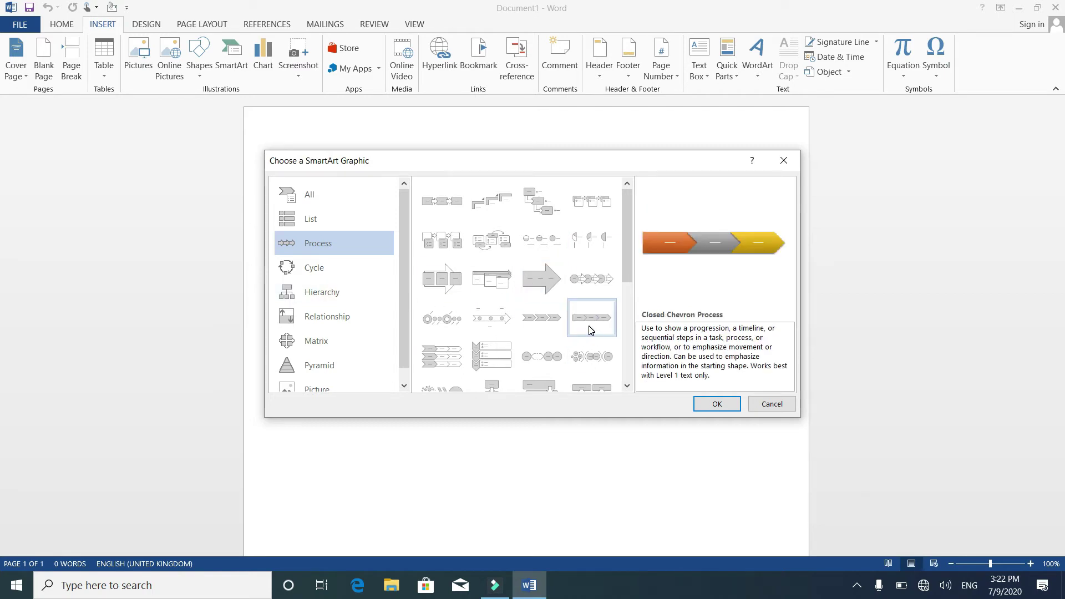
pyautogui.click(558, 323)
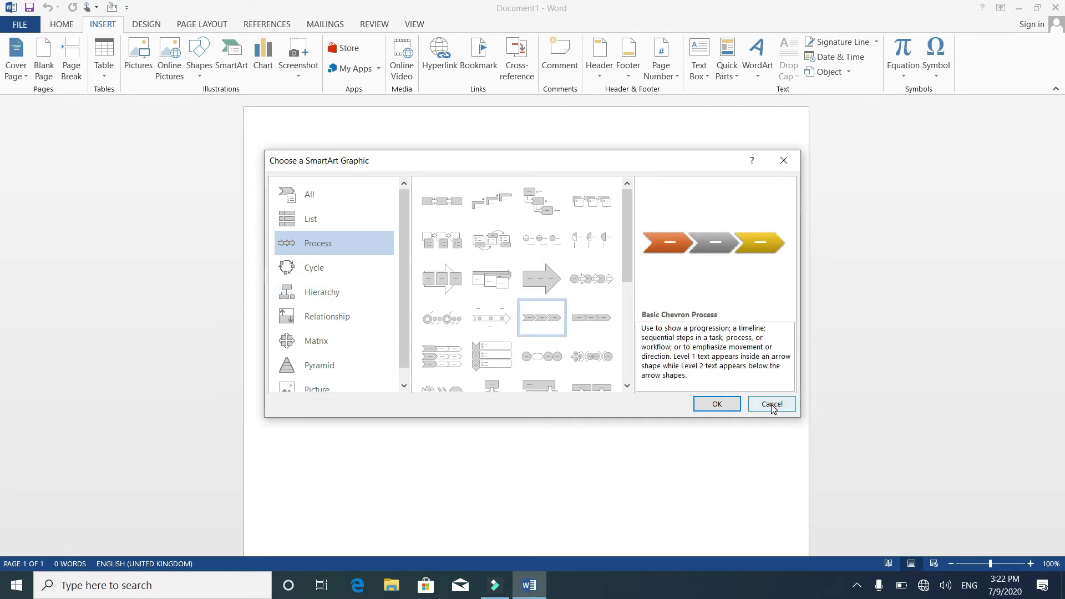
pyautogui.click(719, 406)
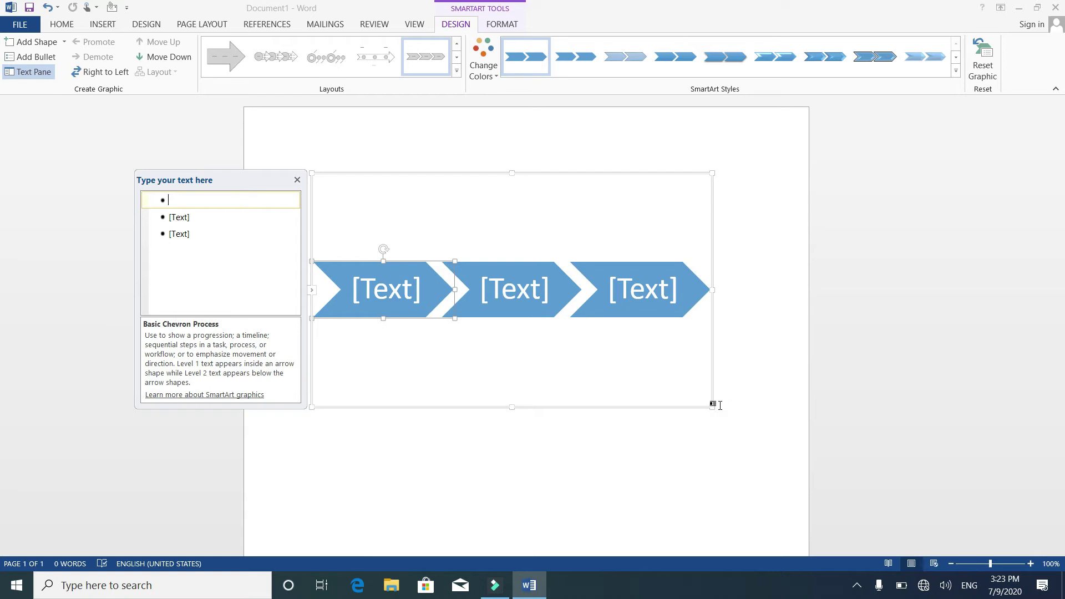
# Enter Input and Process as the first two chevron labels and close the text pane.
pyautogui.write('Inpute')
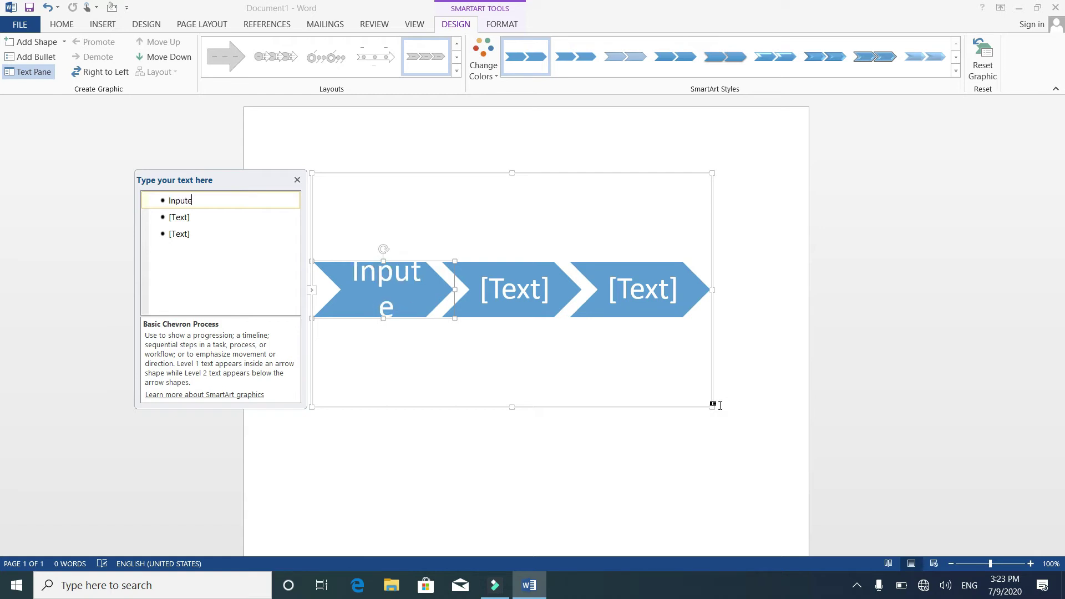
pyautogui.press('BackSpace')
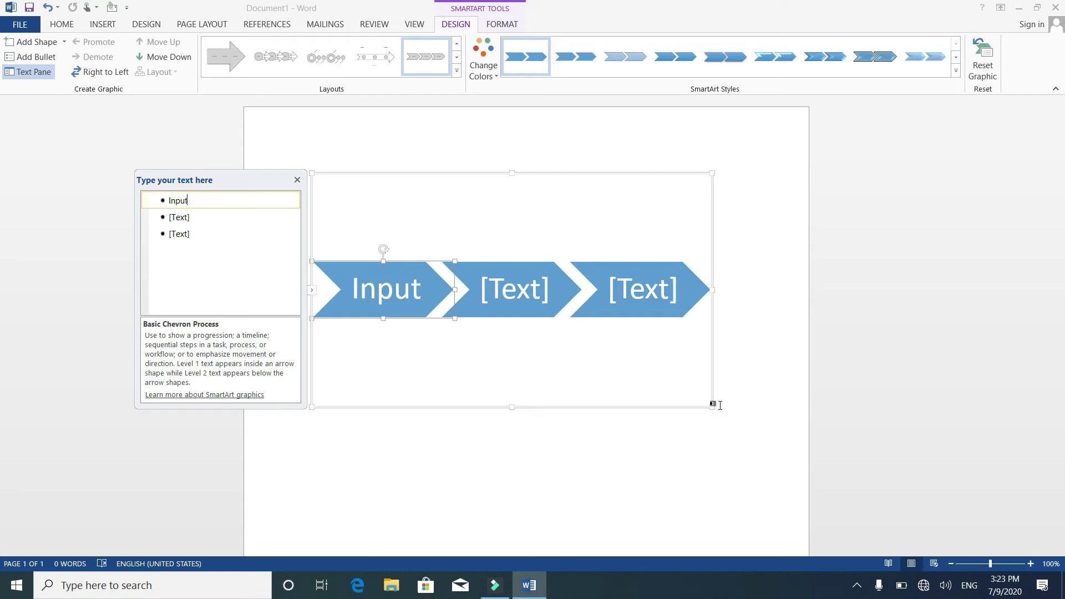
pyautogui.click(220, 222)
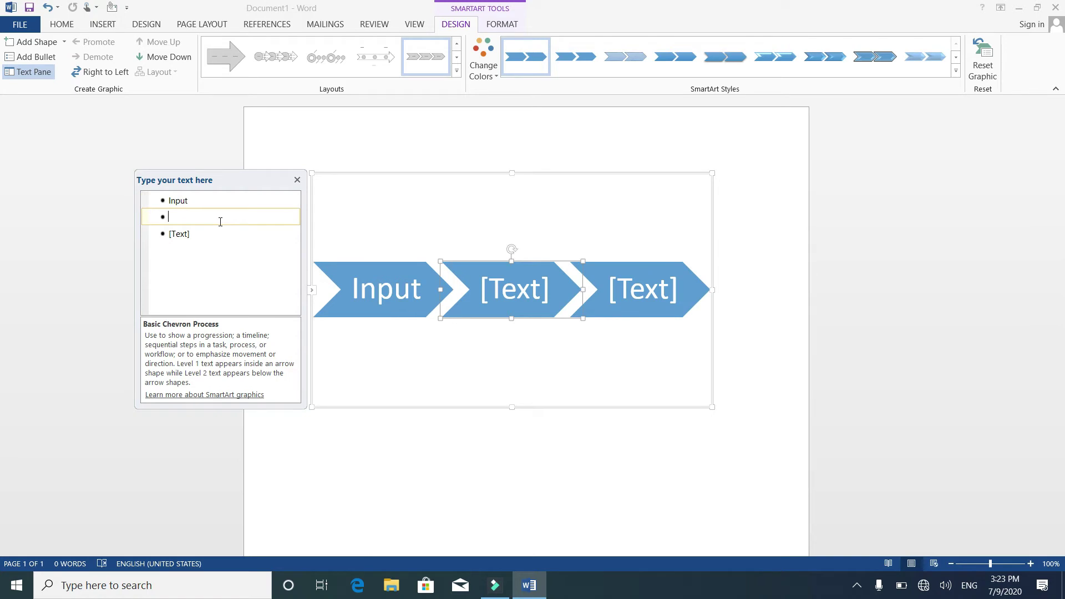
pyautogui.write('Proce')
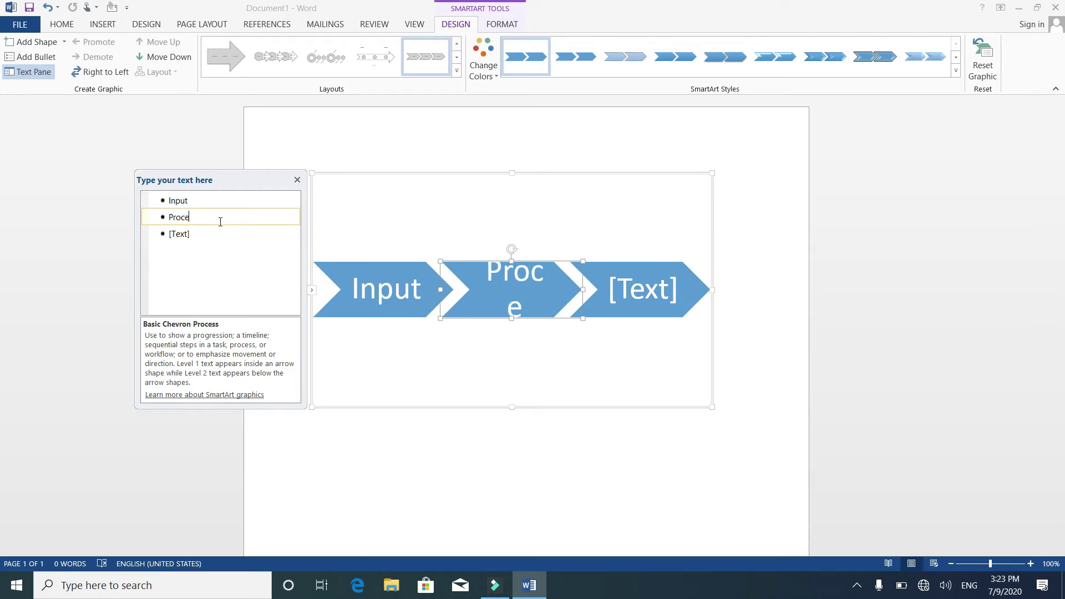
pyautogui.write('ss')
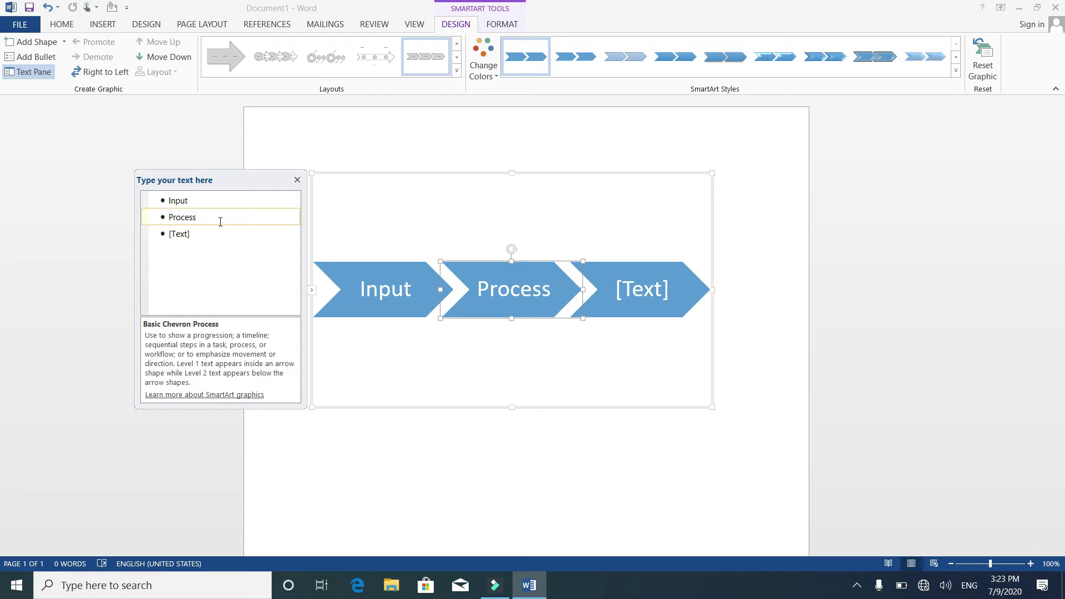
pyautogui.click(293, 184)
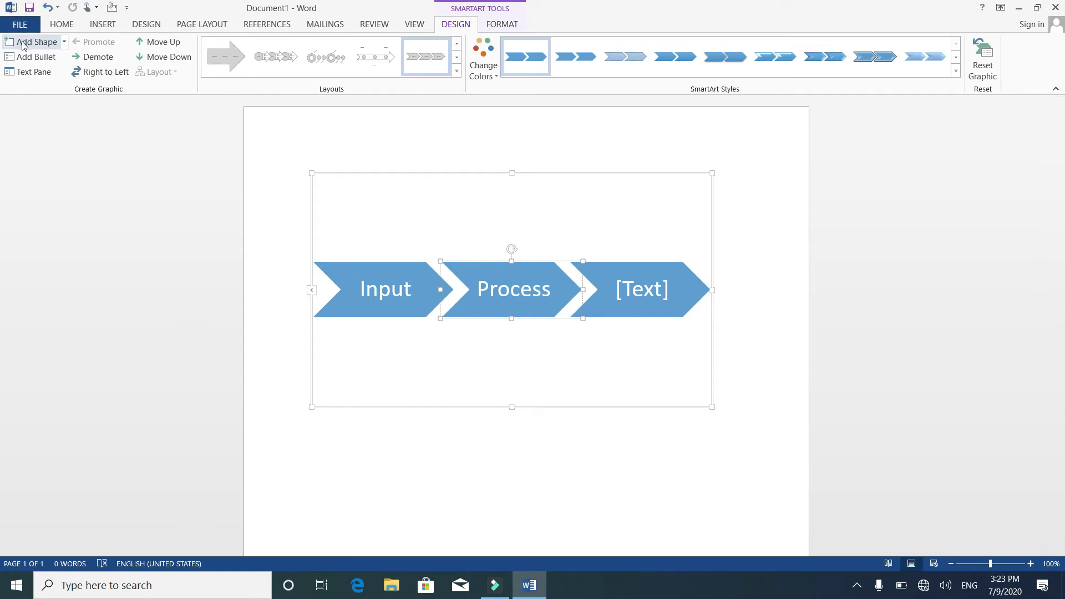
pyautogui.click(33, 72)
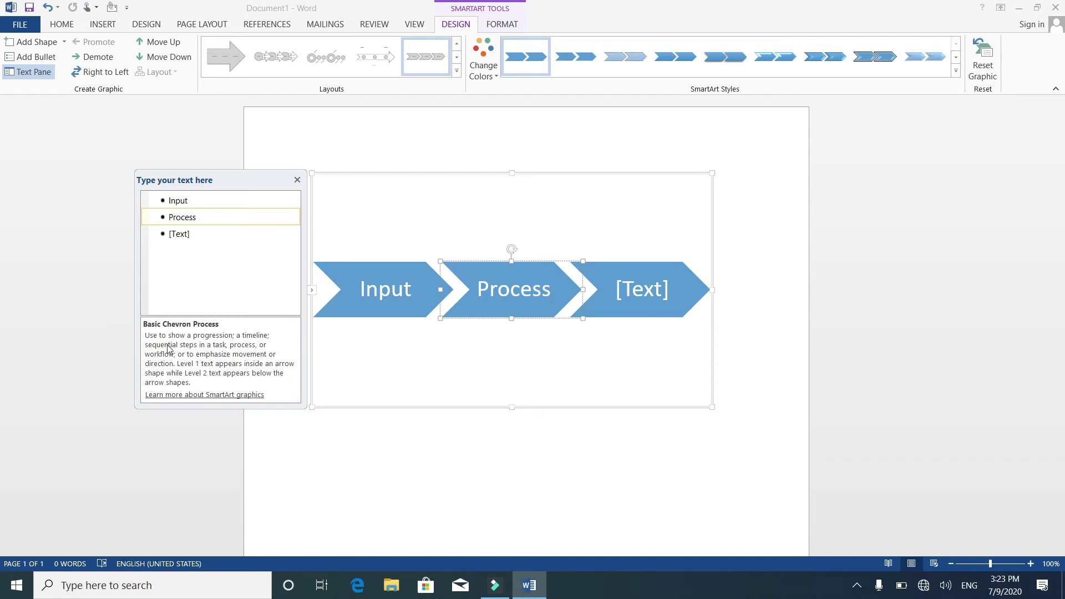
pyautogui.click(294, 183)
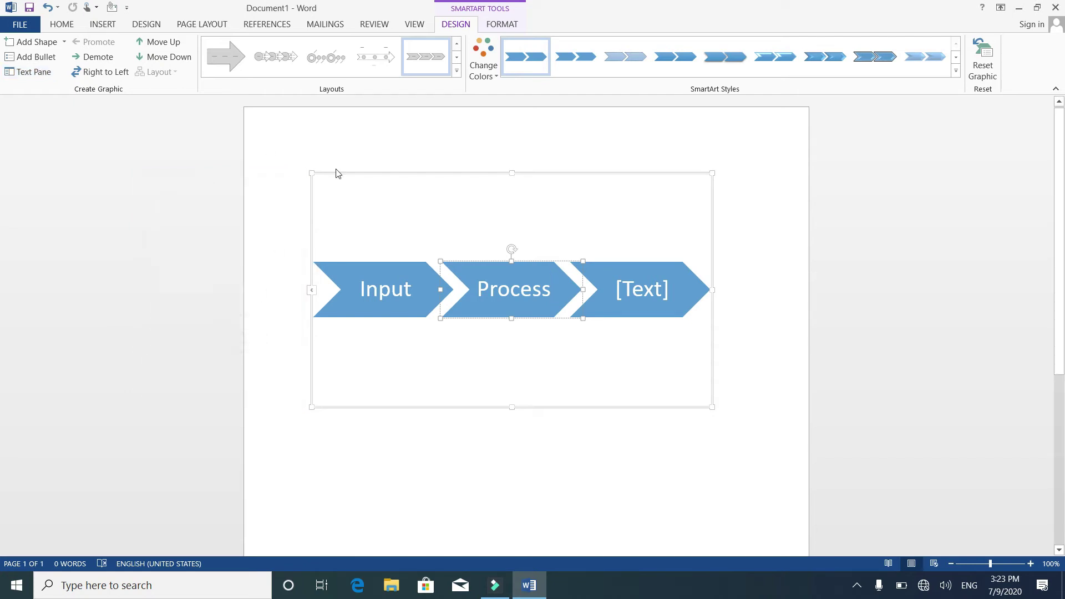
# Delete the [Text] chevron, add a new shape after Process, and show the text pane.
pyautogui.click(642, 286)
pyautogui.press('Delete')
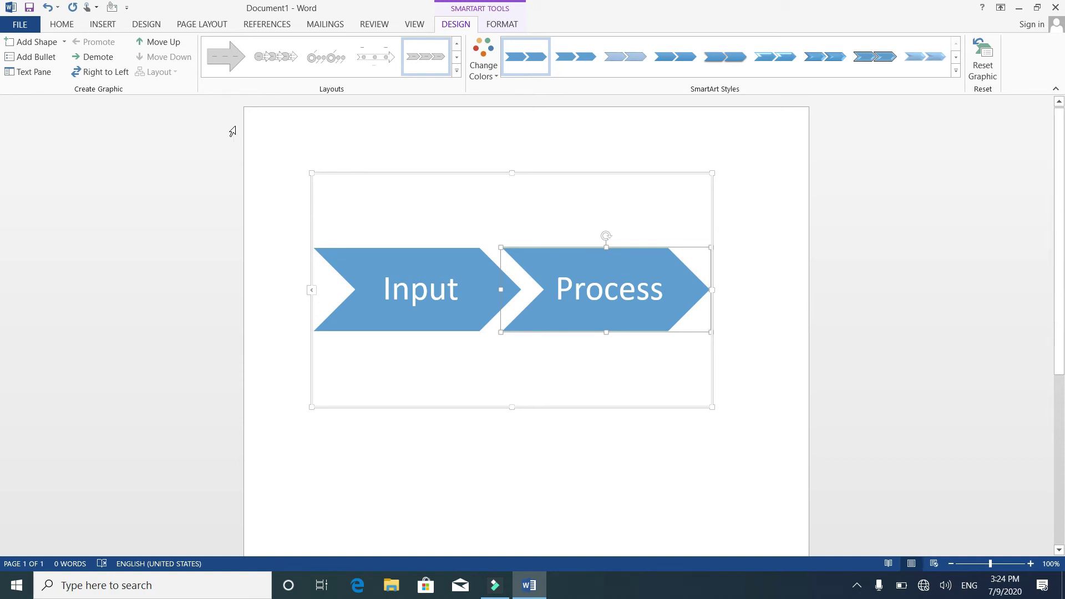
pyautogui.click(64, 43)
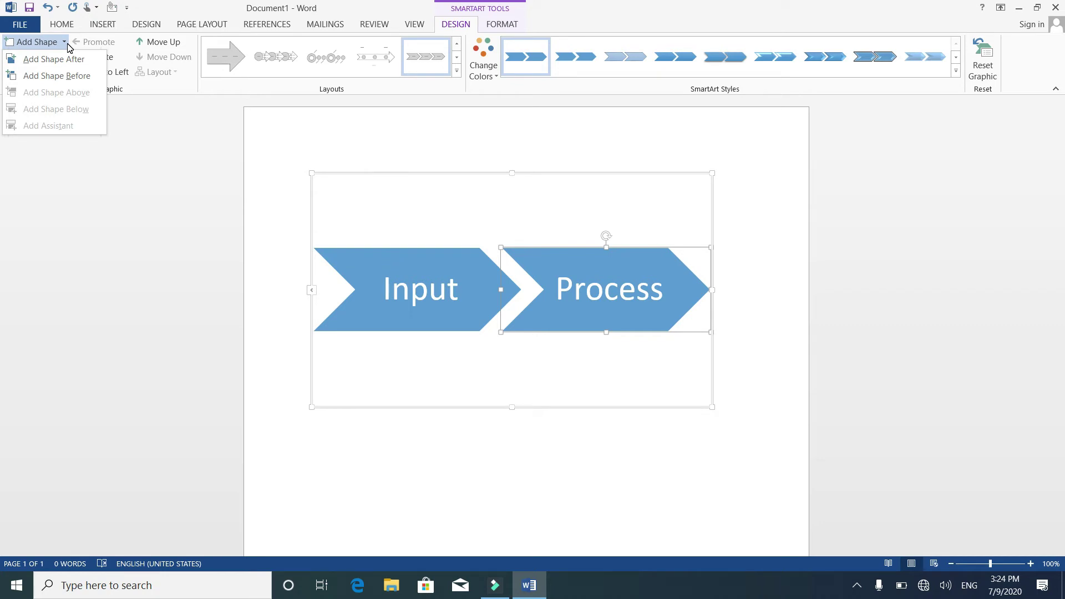
pyautogui.click(69, 58)
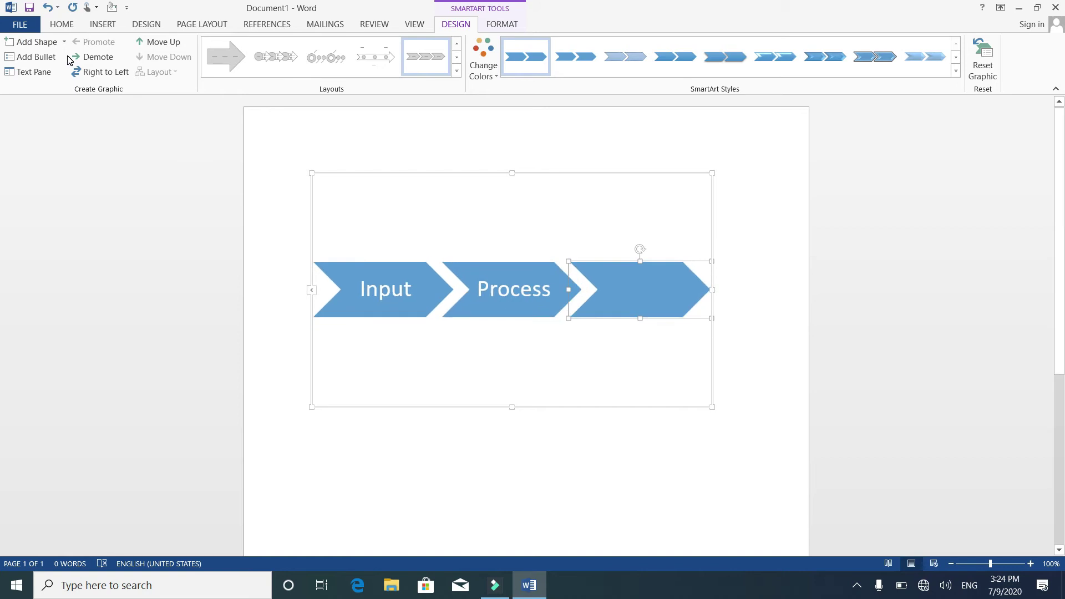
pyautogui.click(36, 73)
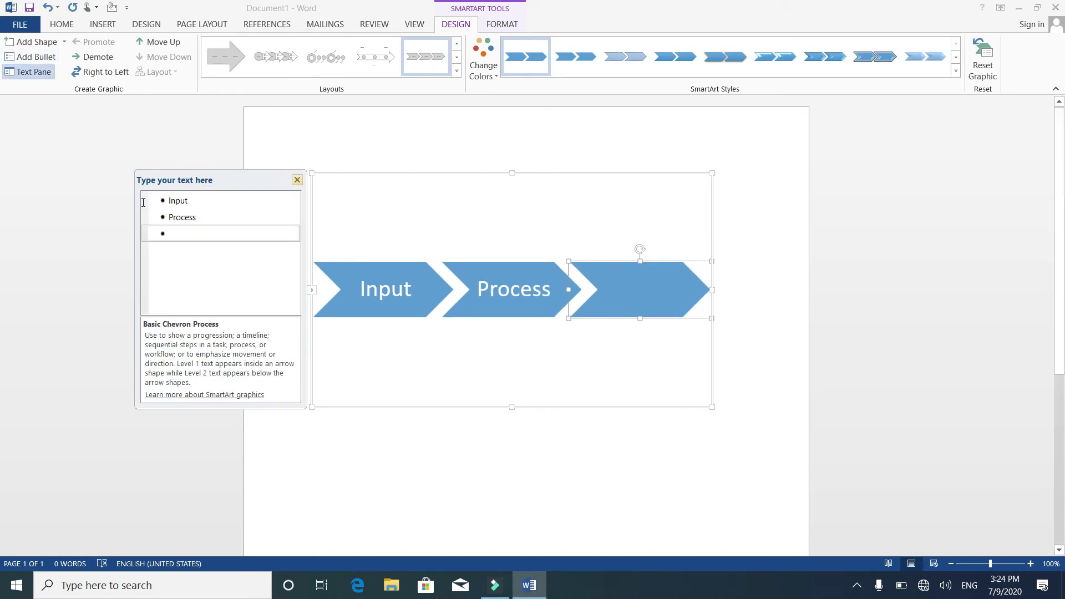
# Enter Output as the third chevron's label and close the text pane.
pyautogui.click(184, 233)
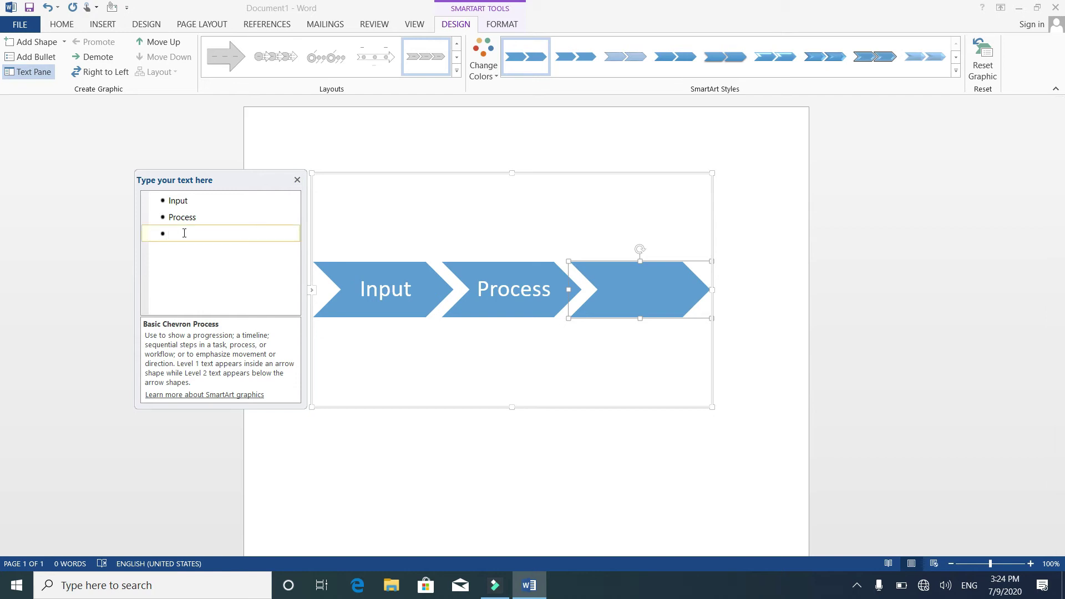
pyautogui.write('OutPut')
pyautogui.press('BackSpace')
pyautogui.press('BackSpace')
pyautogui.press('BackSpace')
pyautogui.write('put')
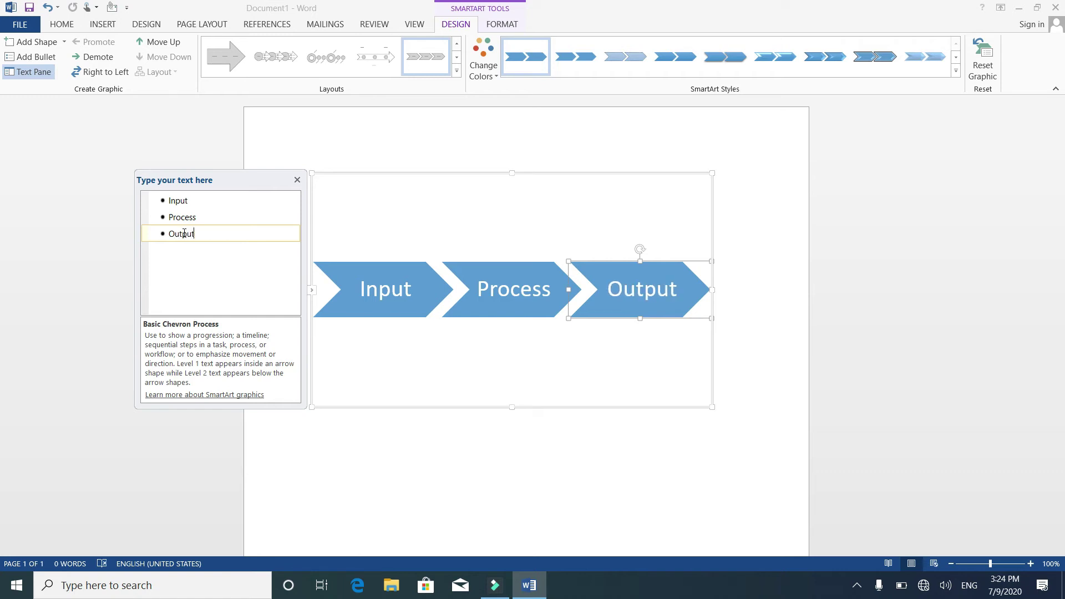
pyautogui.click(298, 181)
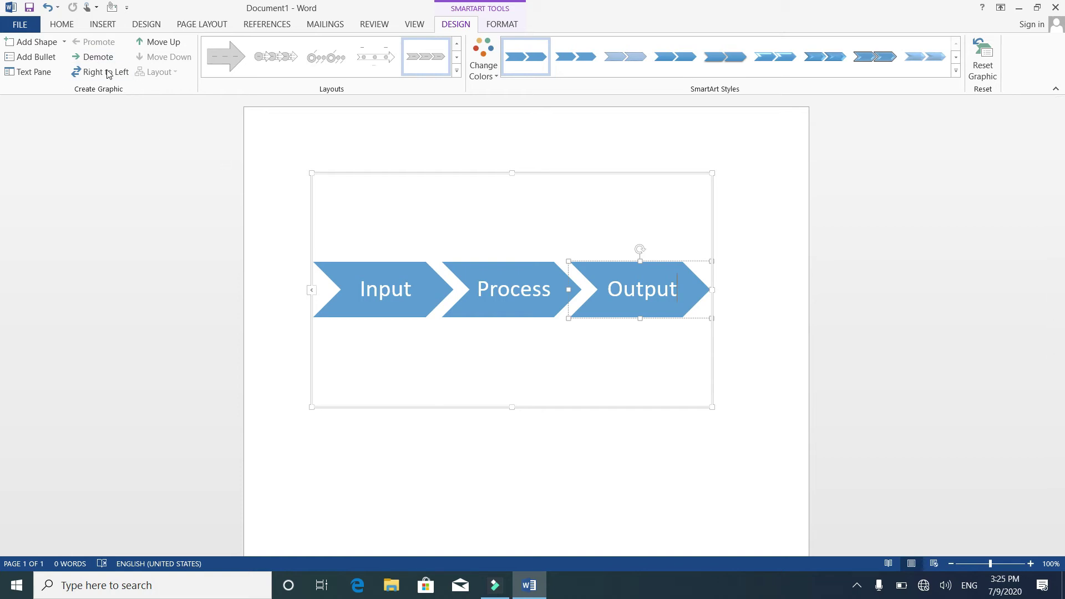
pyautogui.click(66, 44)
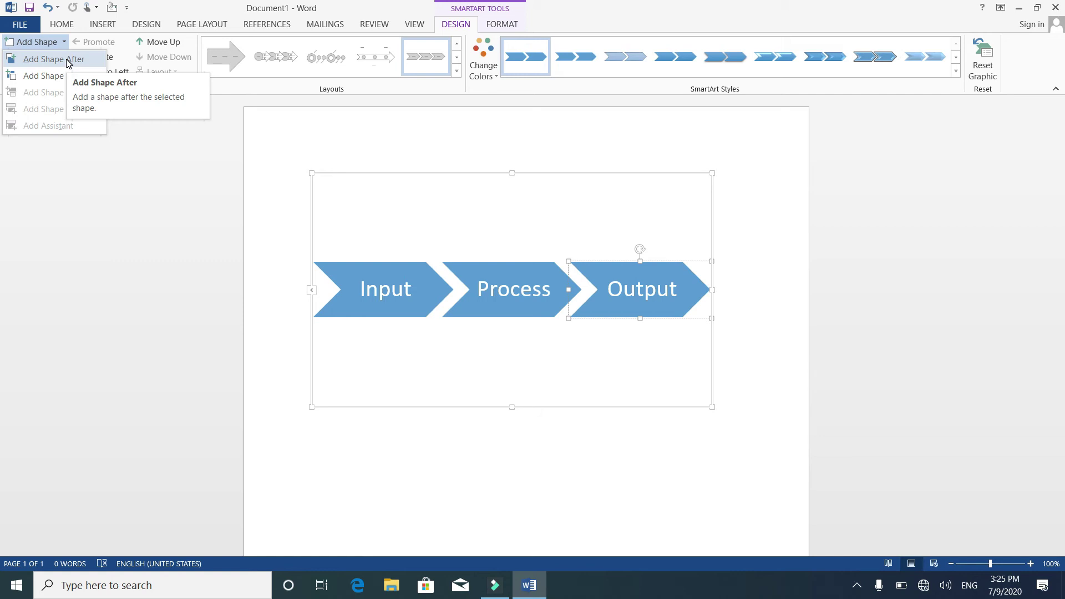
pyautogui.click(68, 74)
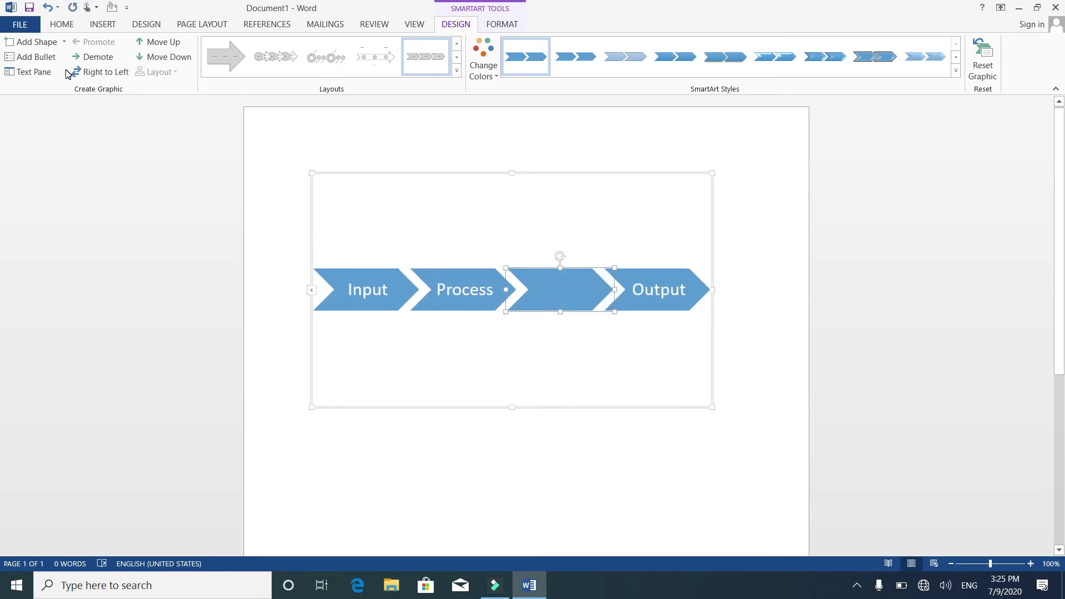
pyautogui.hotkey('ctrl', 'z')
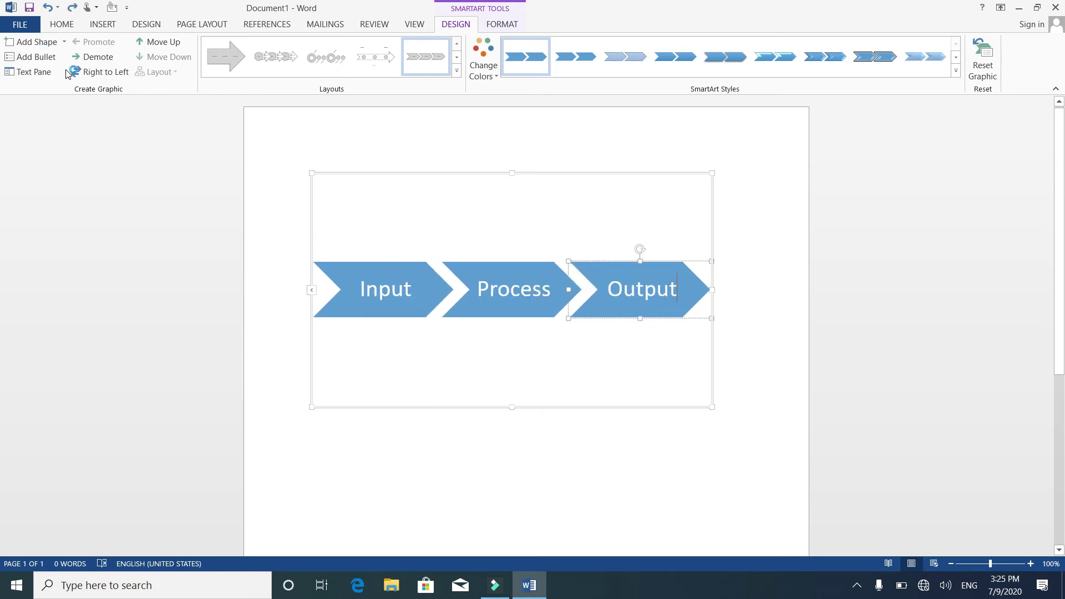
pyautogui.click(47, 42)
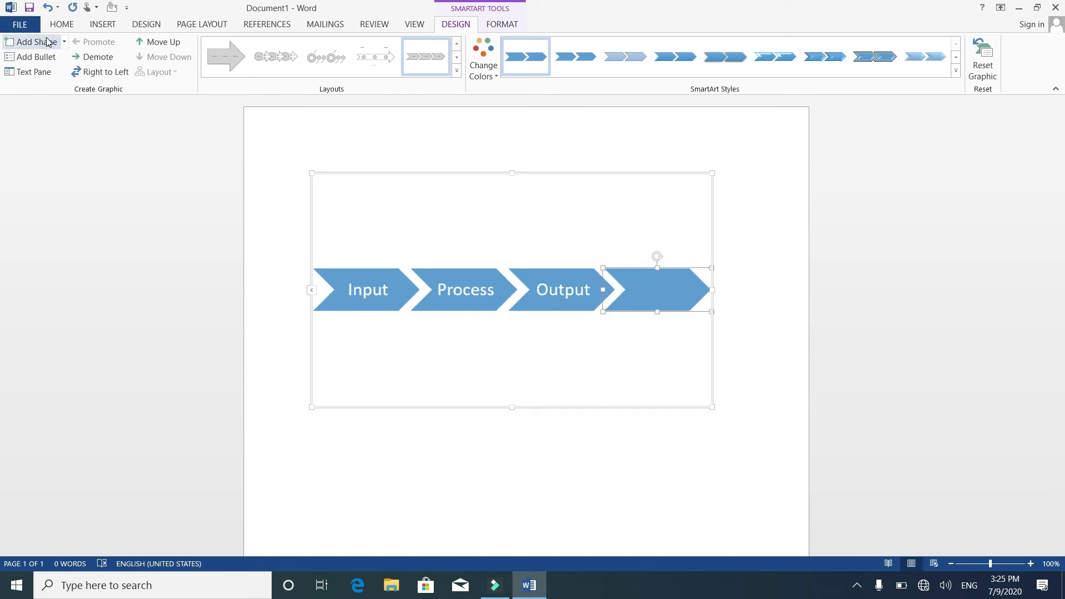
pyautogui.hotkey('ctrl', 'z')
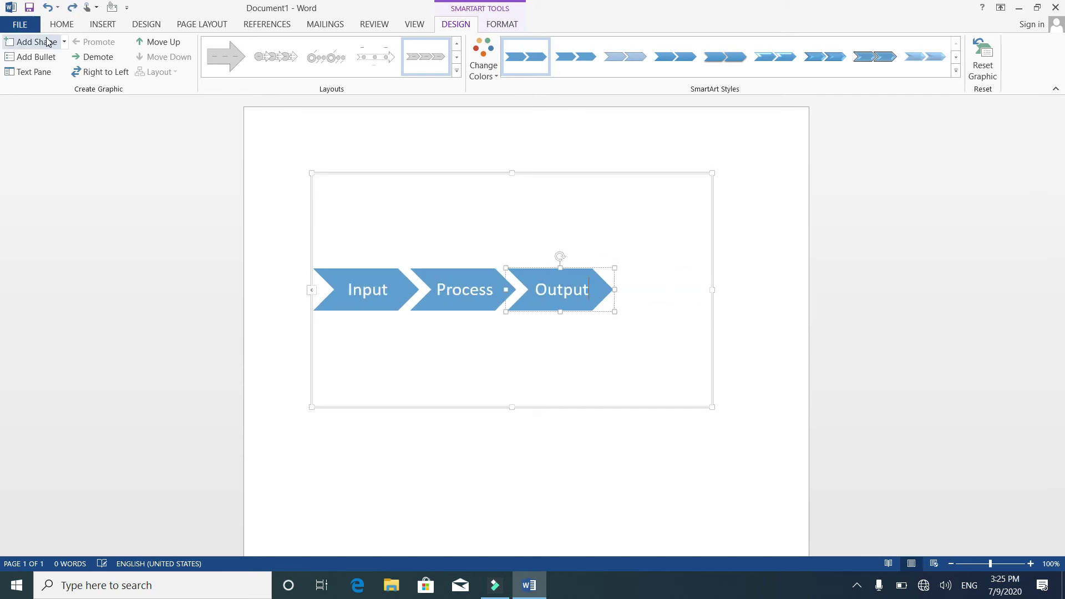
pyautogui.click(64, 44)
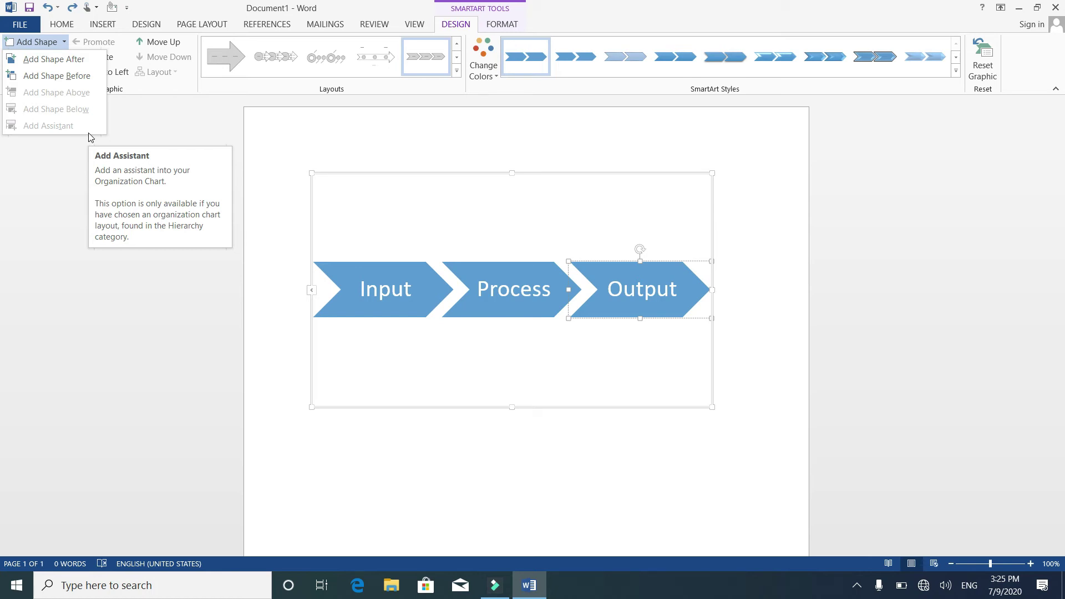
pyautogui.click(335, 289)
pyautogui.click(337, 289)
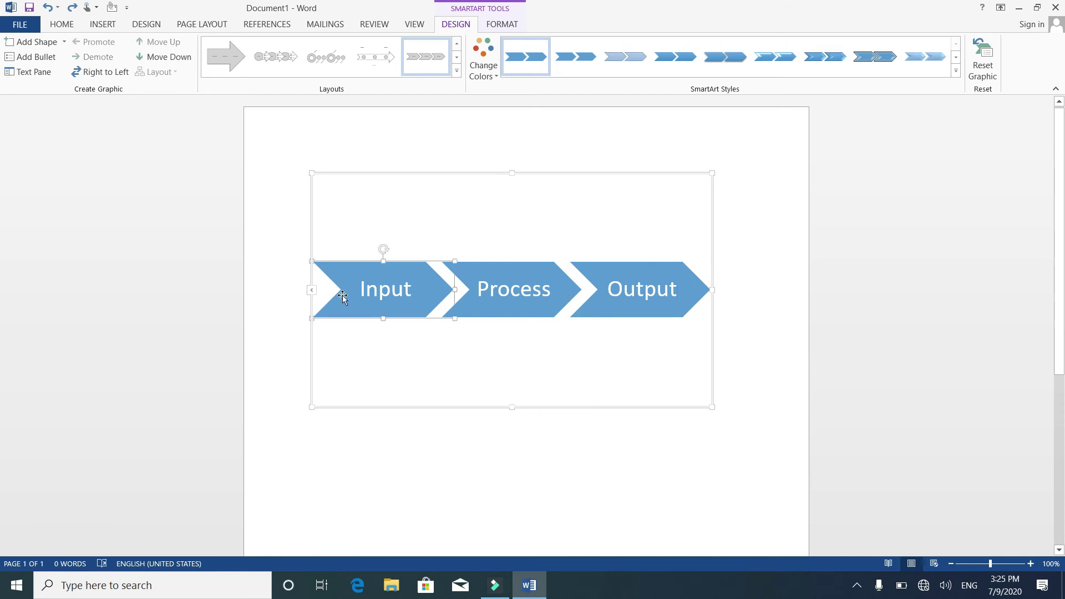
pyautogui.click(64, 43)
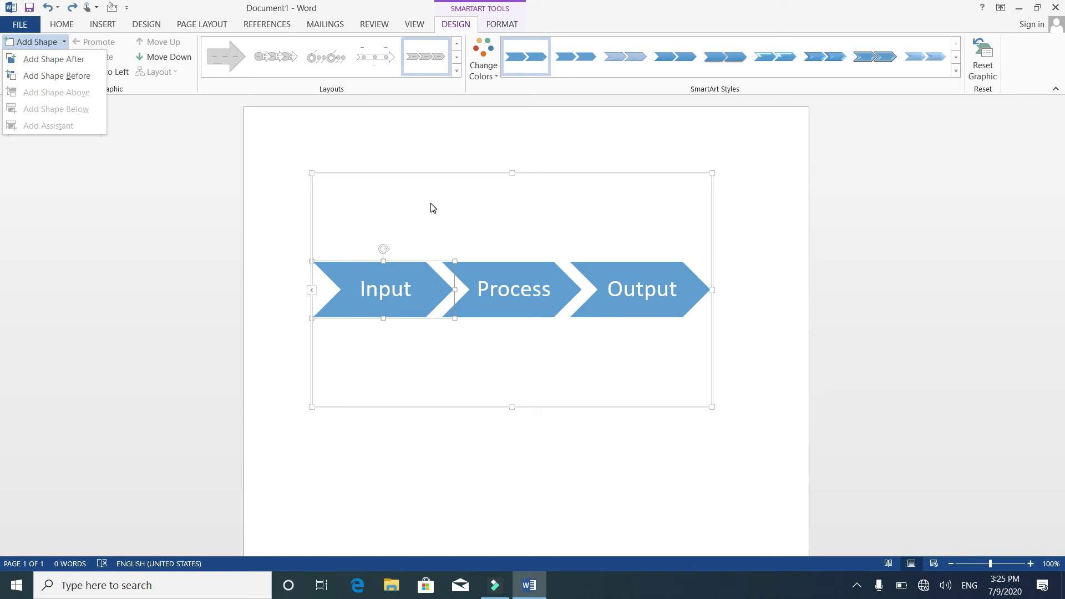
pyautogui.click(433, 209)
pyautogui.click(64, 43)
pyautogui.click(108, 169)
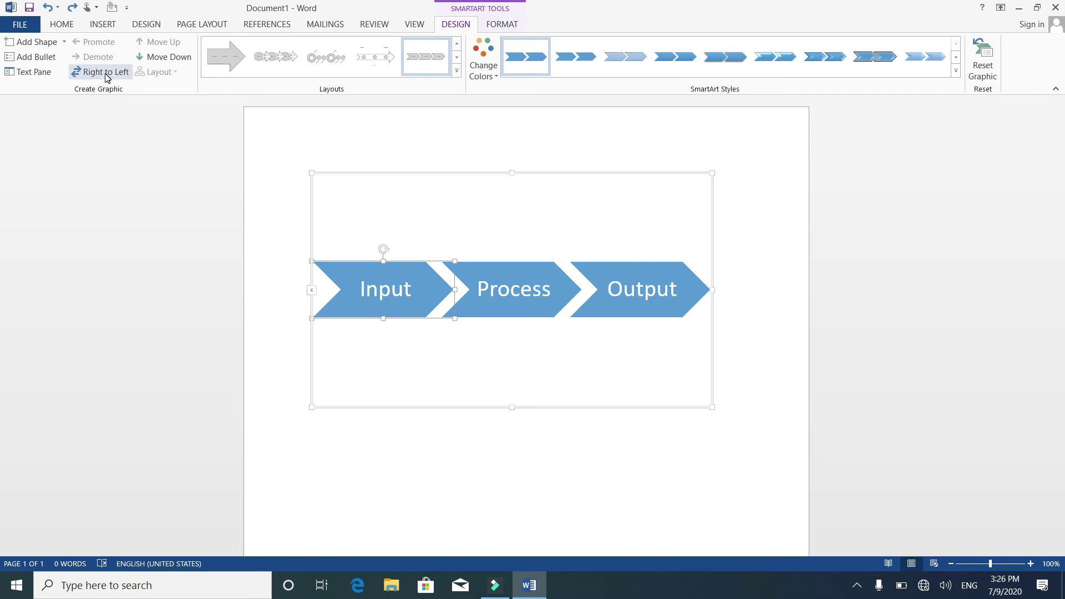
pyautogui.click(105, 72)
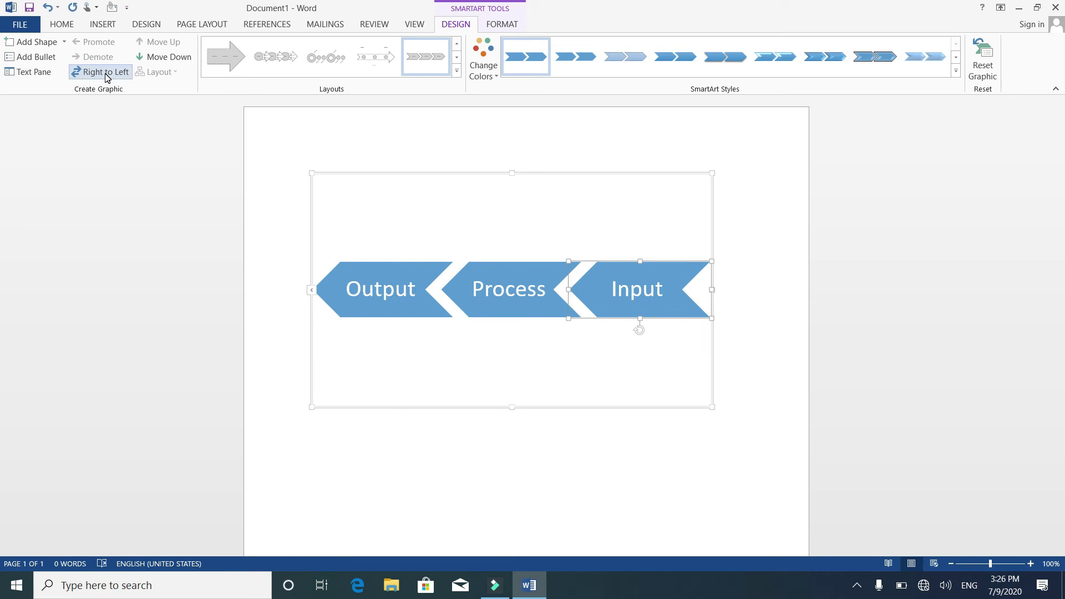
pyautogui.click(106, 72)
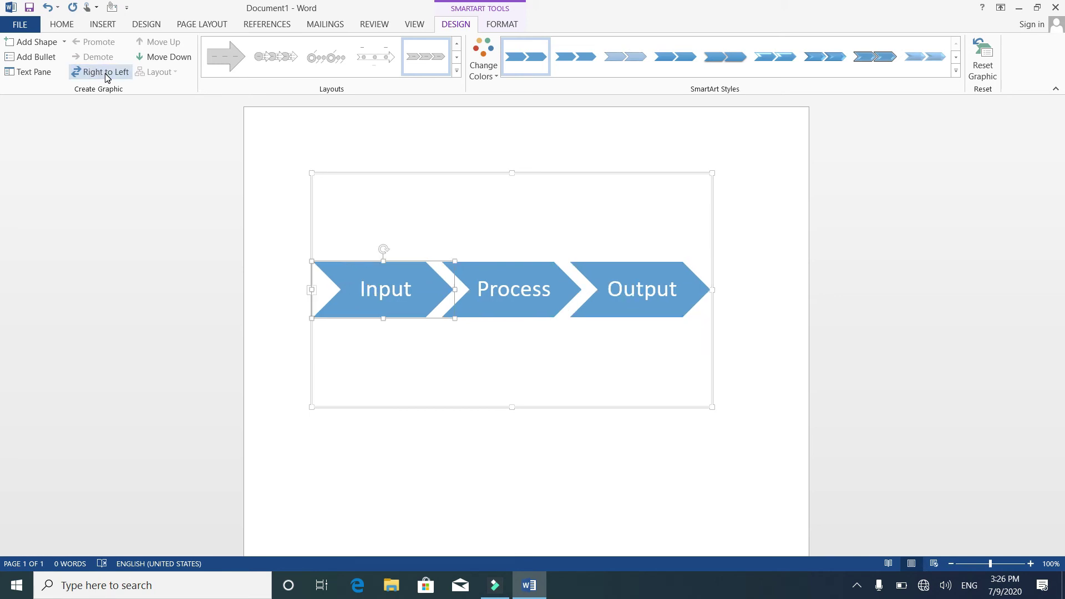
pyautogui.click(151, 60)
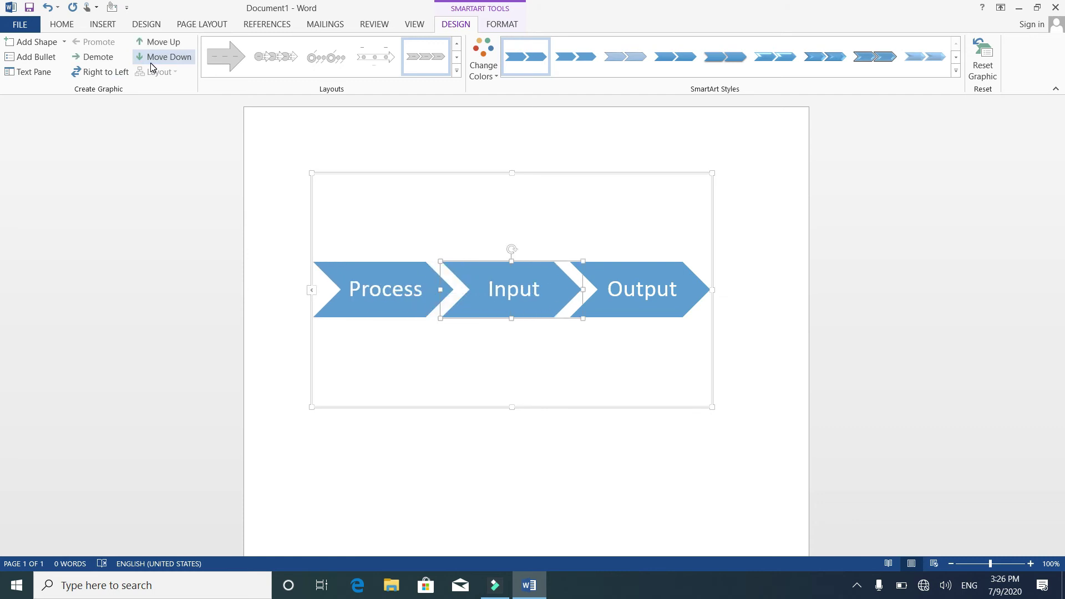
pyautogui.click(151, 62)
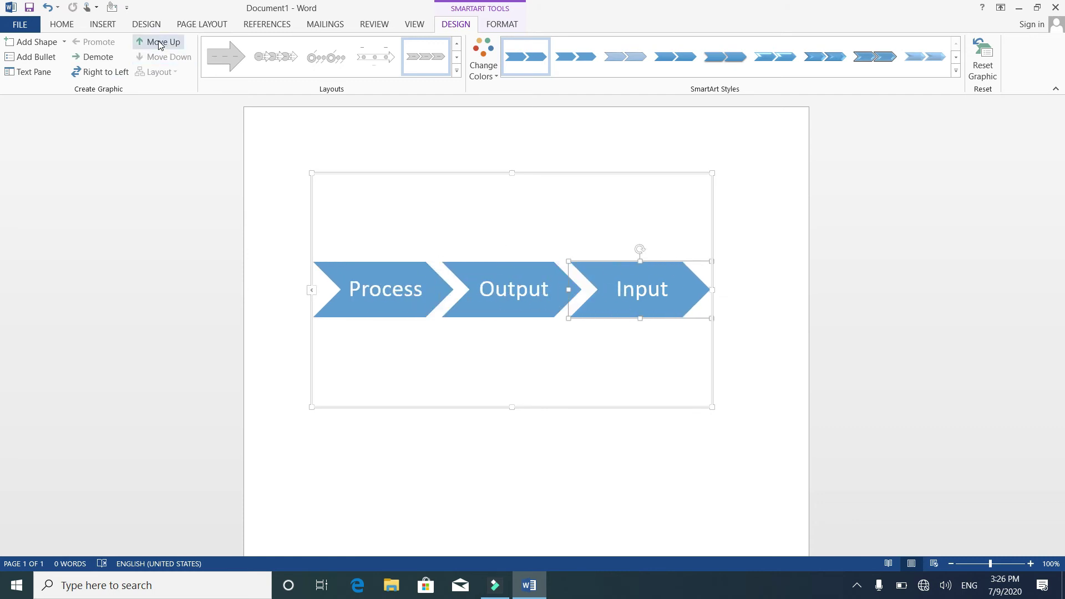
pyautogui.click(159, 43)
pyautogui.click(158, 41)
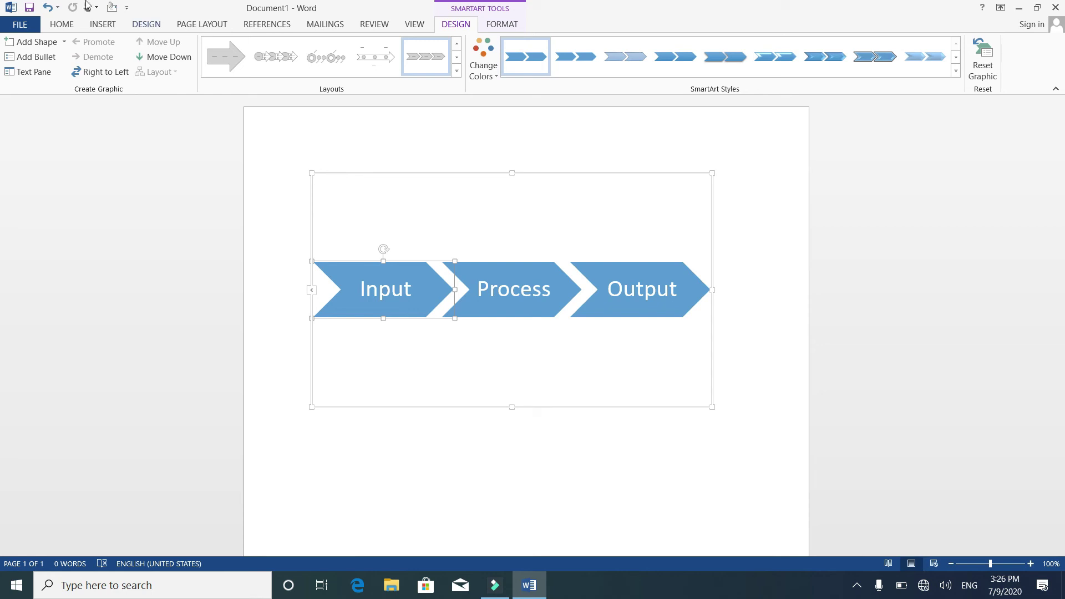
# Switch the diagram to a vertical process layout, undoing an accidental fourth box.
pyautogui.click(457, 72)
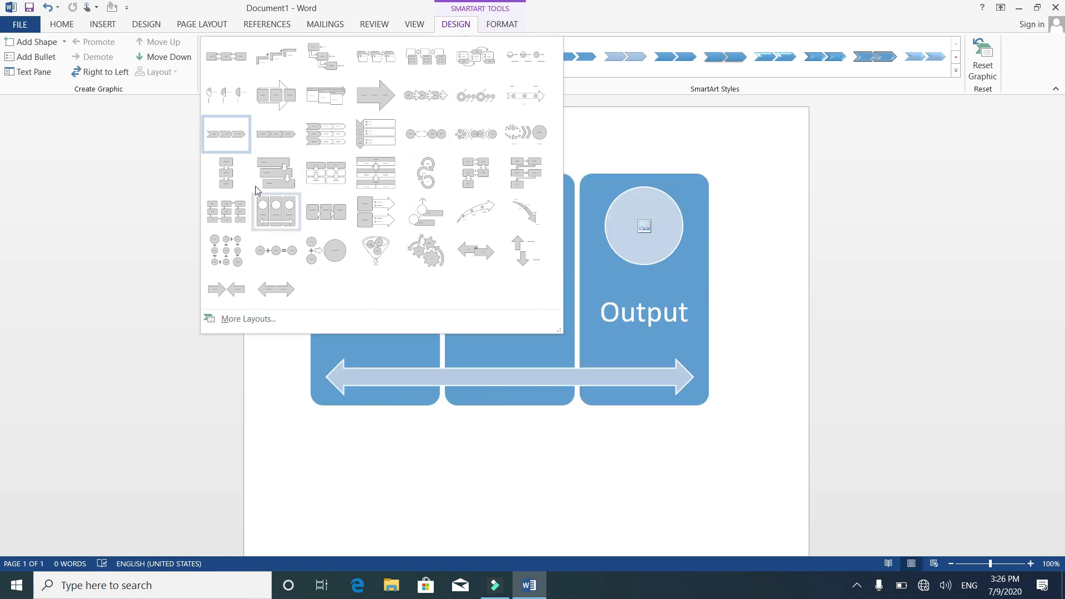
pyautogui.click(219, 180)
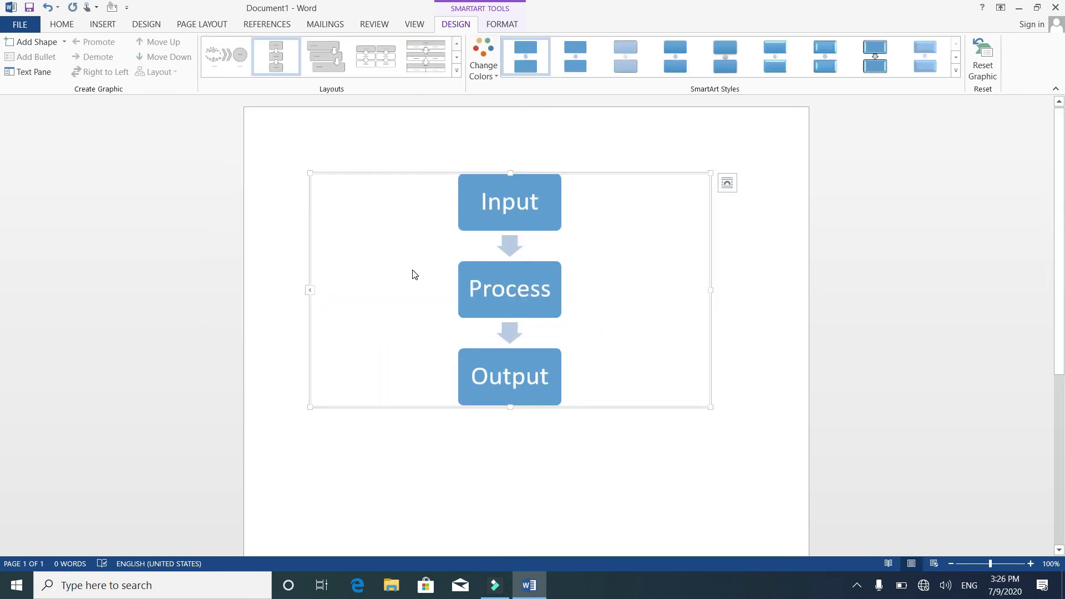
pyautogui.click(54, 44)
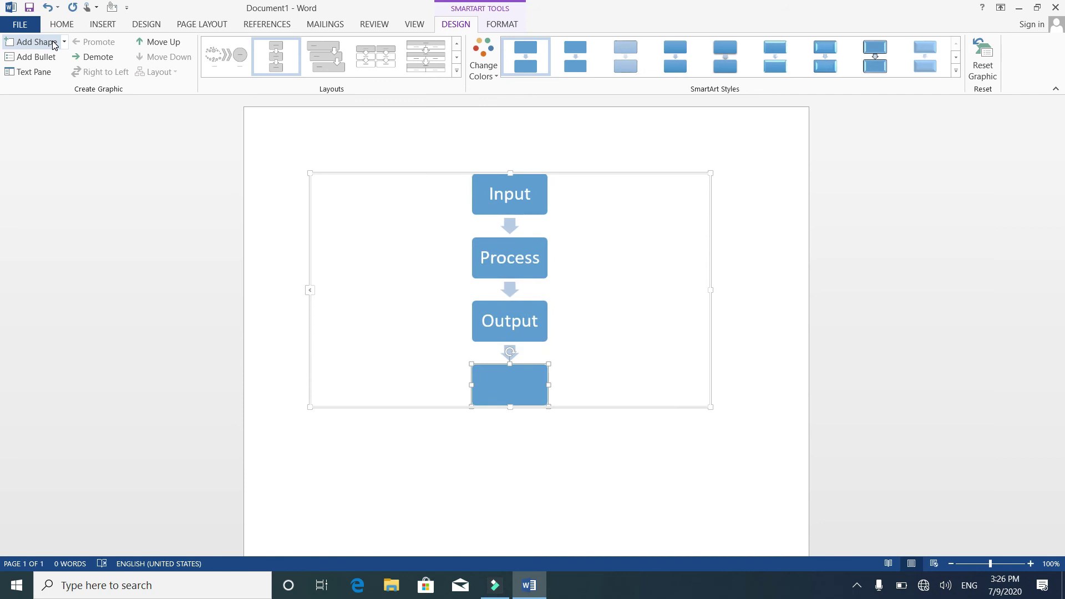
pyautogui.hotkey('ctrl', 'z')
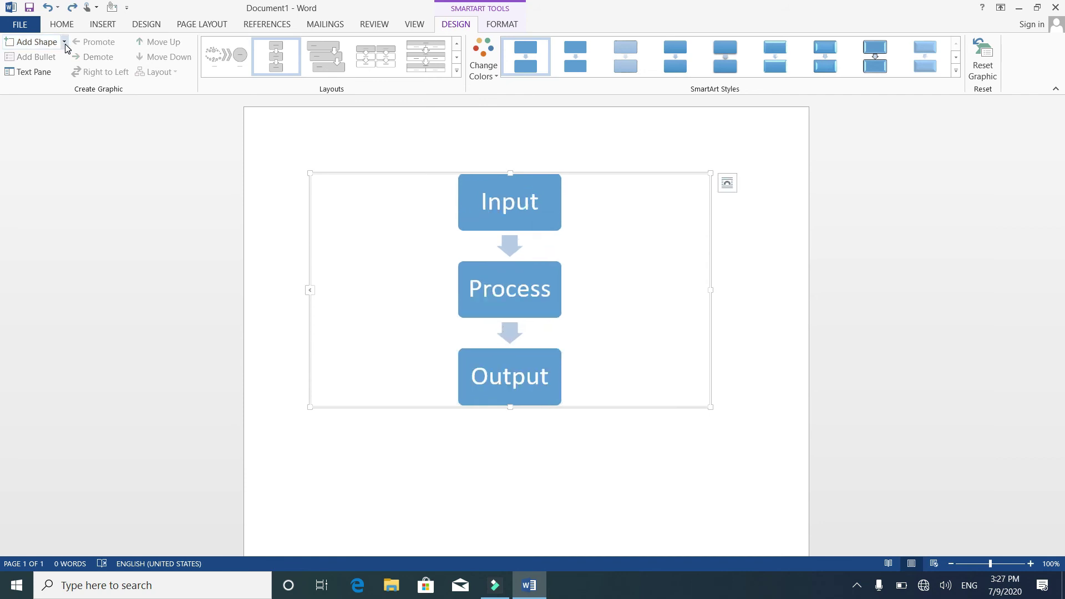
pyautogui.click(65, 43)
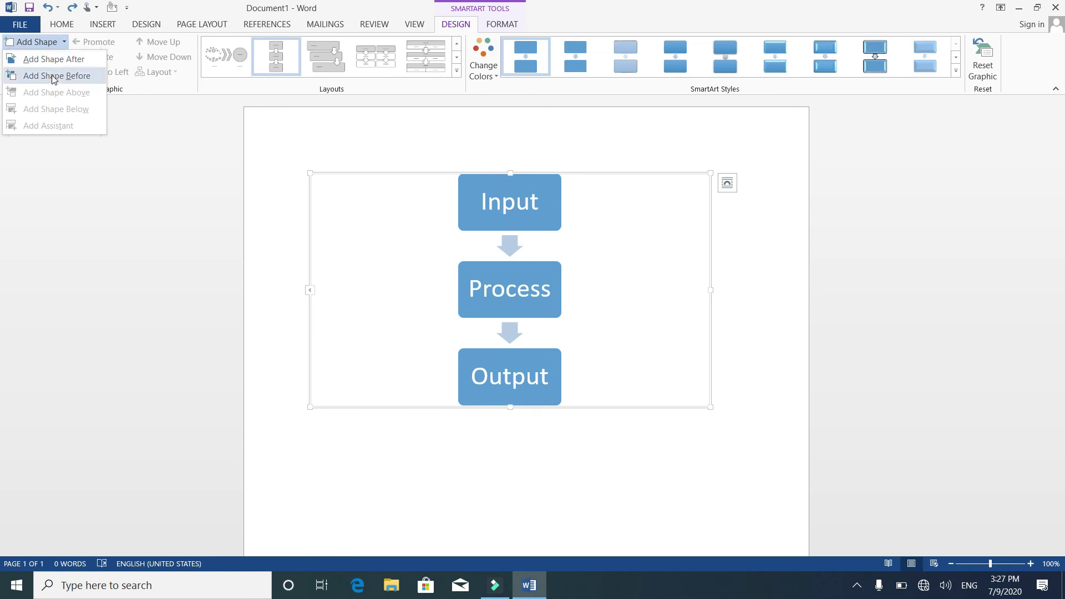
pyautogui.click(99, 194)
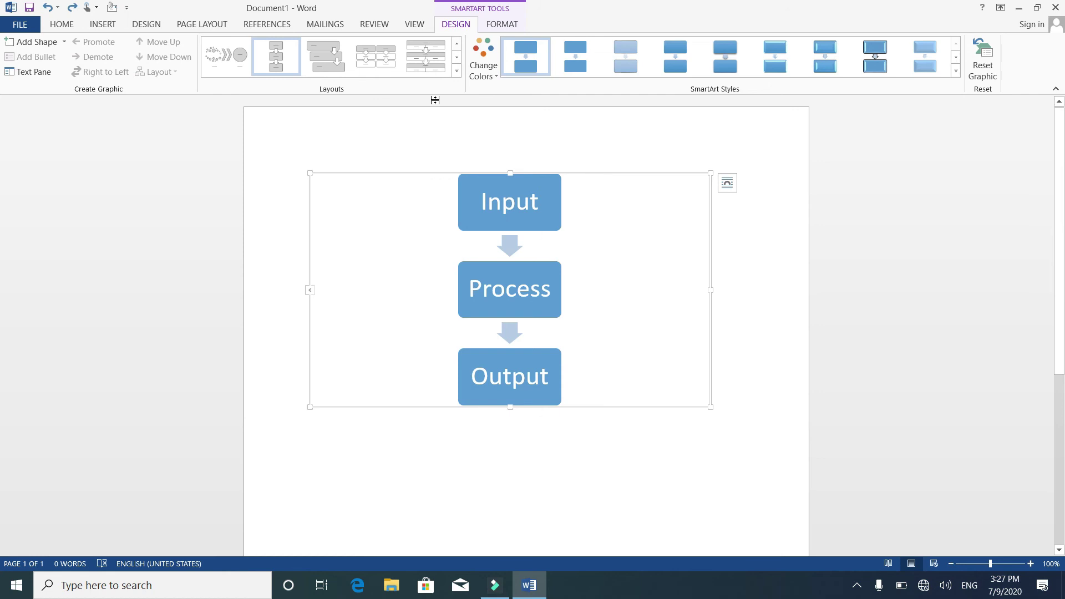
# Apply the graded Accent 1 colour scheme so the boxes fade from dark to pale blue.
pyautogui.click(493, 79)
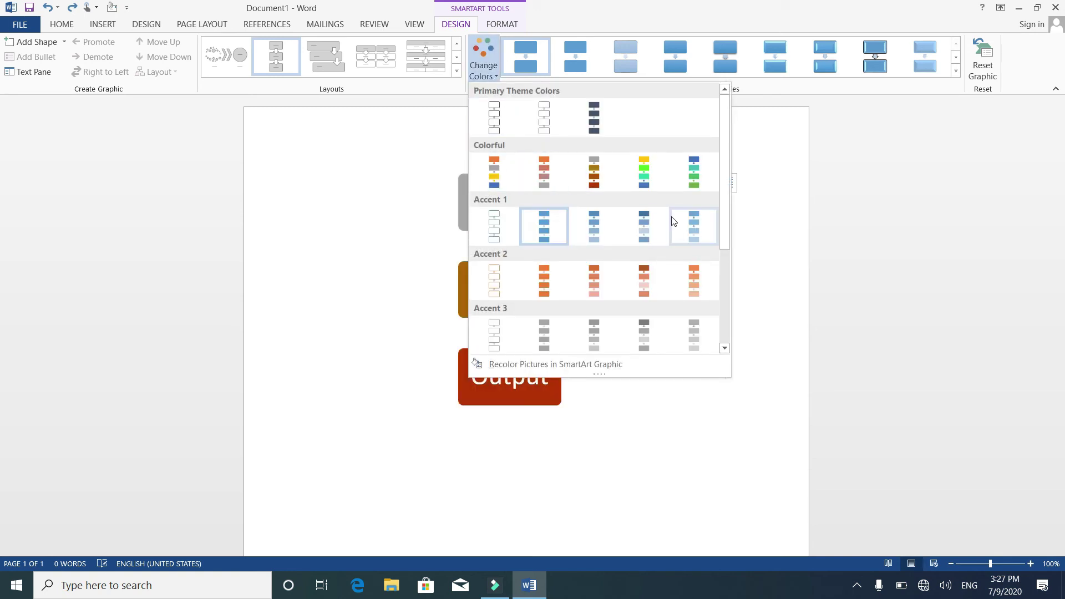
pyautogui.moveTo(725, 181); pyautogui.dragTo(724, 258)
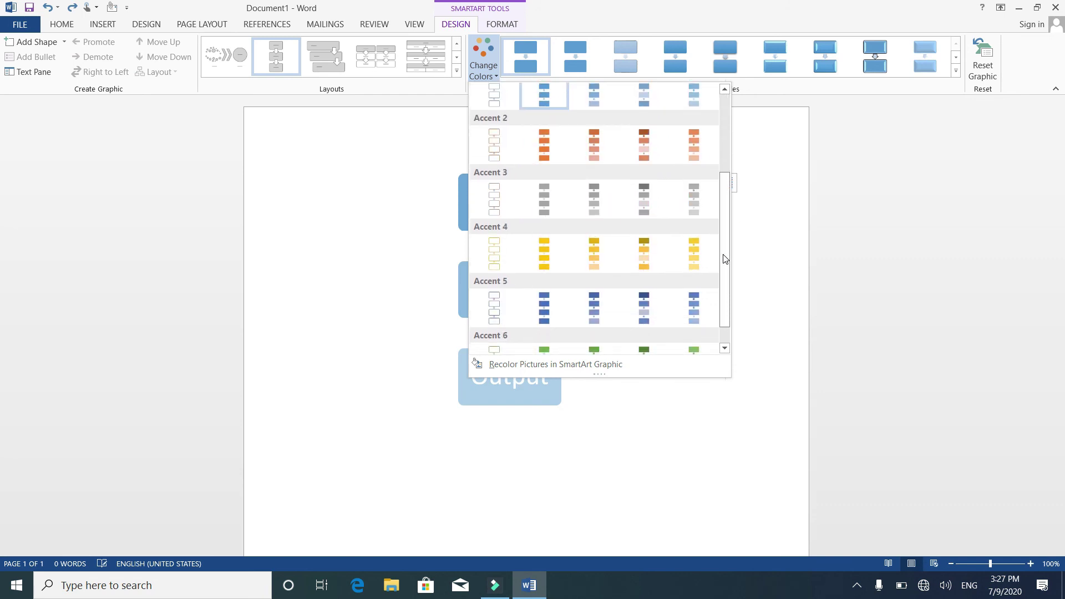
pyautogui.moveTo(725, 259); pyautogui.dragTo(726, 215)
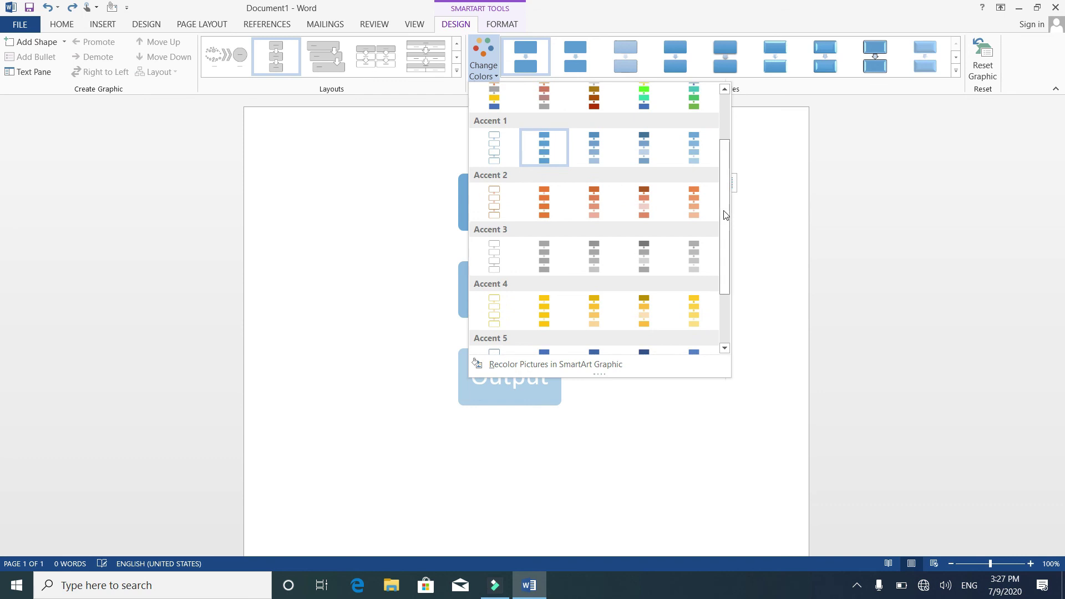
pyautogui.click(694, 155)
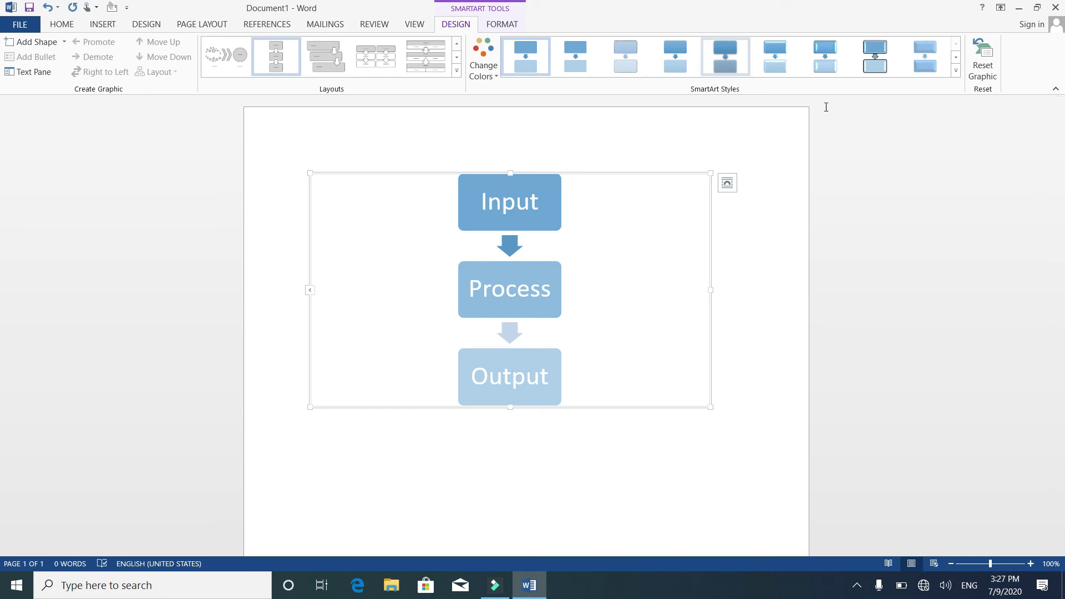
# Try a 3-D SmartArt style, then reset the graphic to its default flat blue look.
pyautogui.click(956, 71)
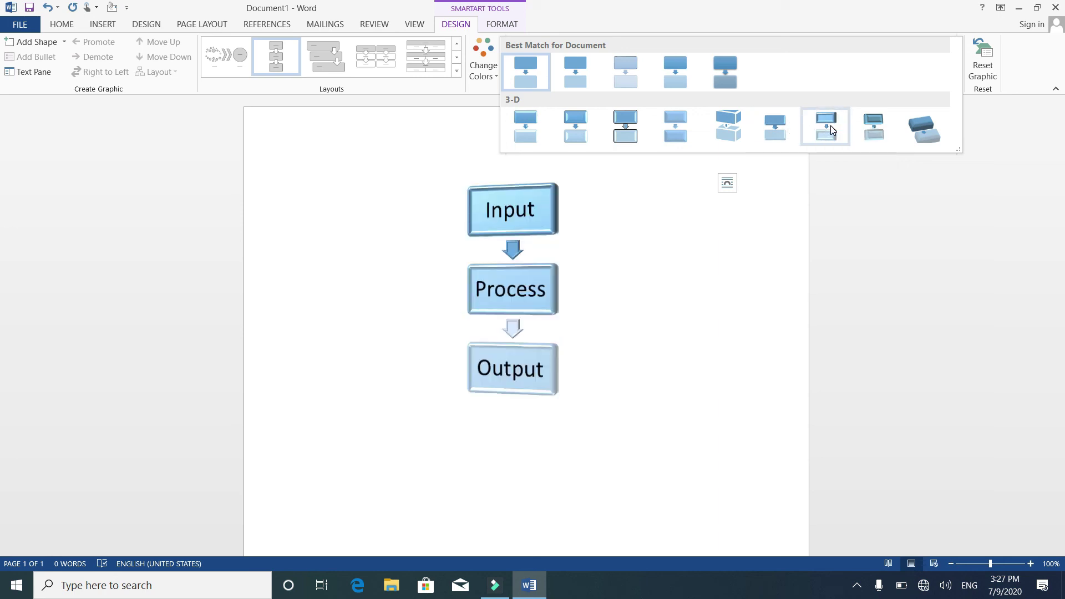
pyautogui.click(831, 126)
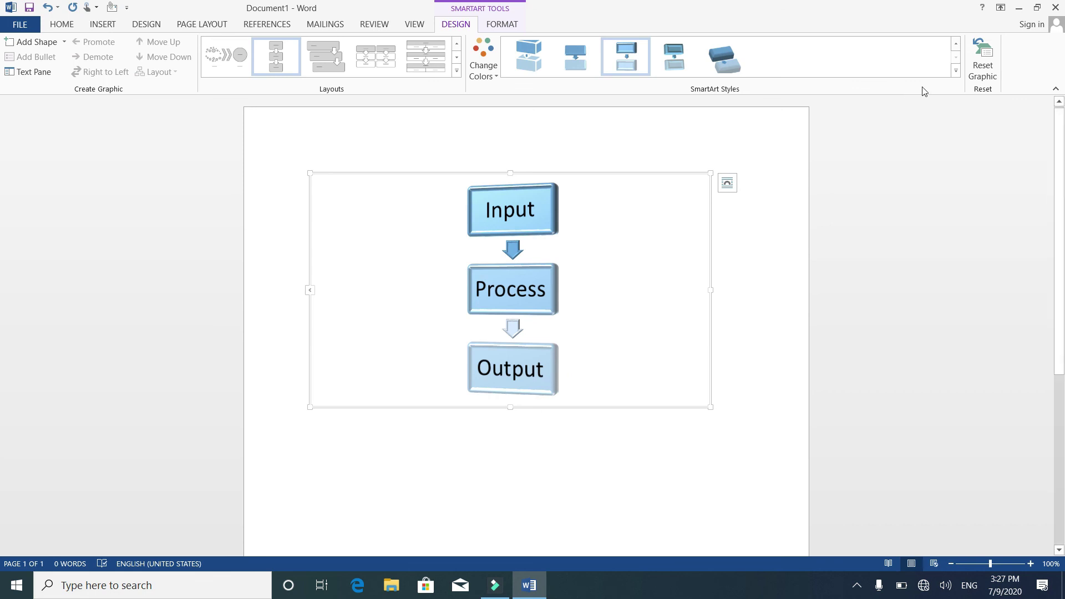
pyautogui.click(990, 78)
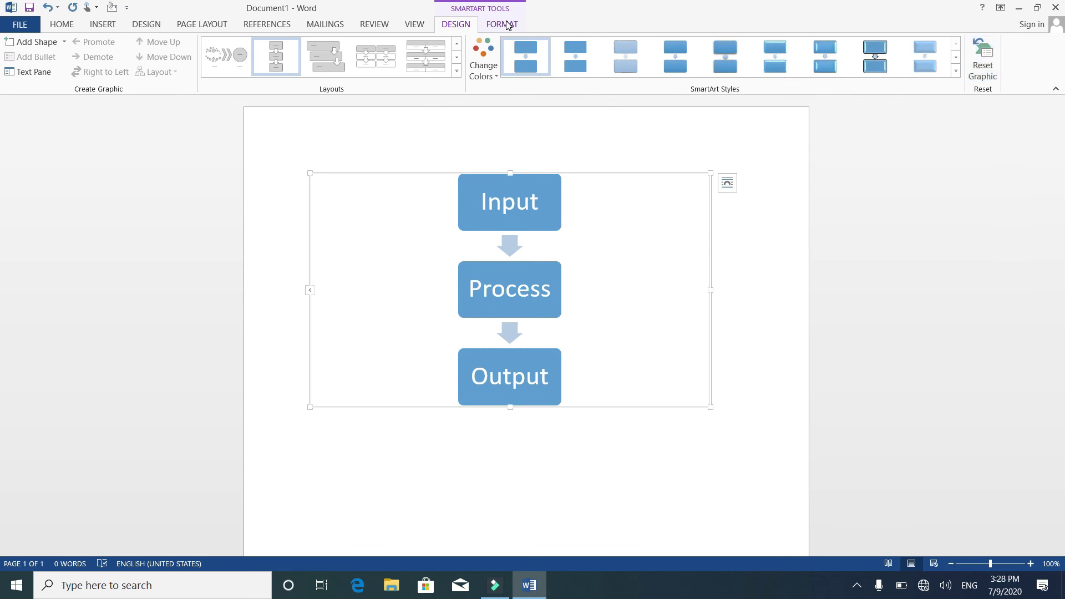
# Apply the bevelled 3-D SmartArt style from the Design tab's styles gallery.
pyautogui.click(508, 24)
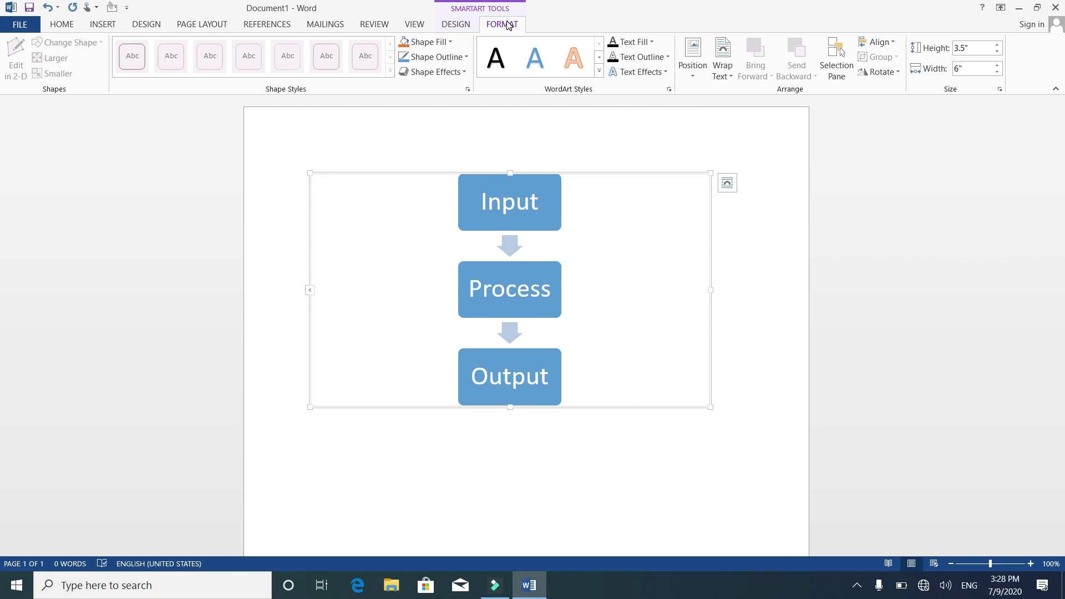
pyautogui.click(456, 23)
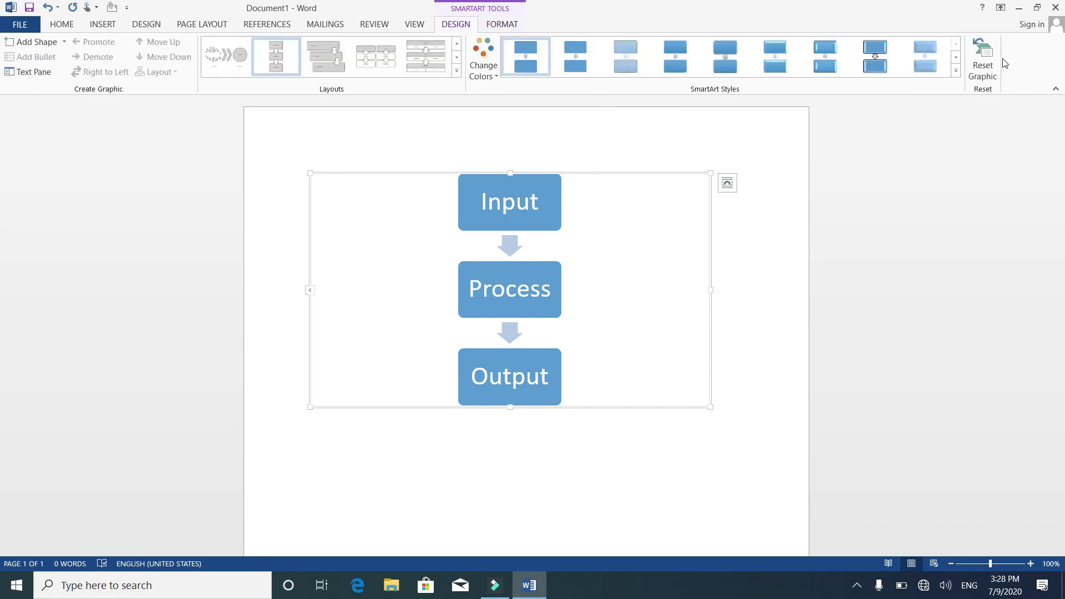
pyautogui.click(957, 73)
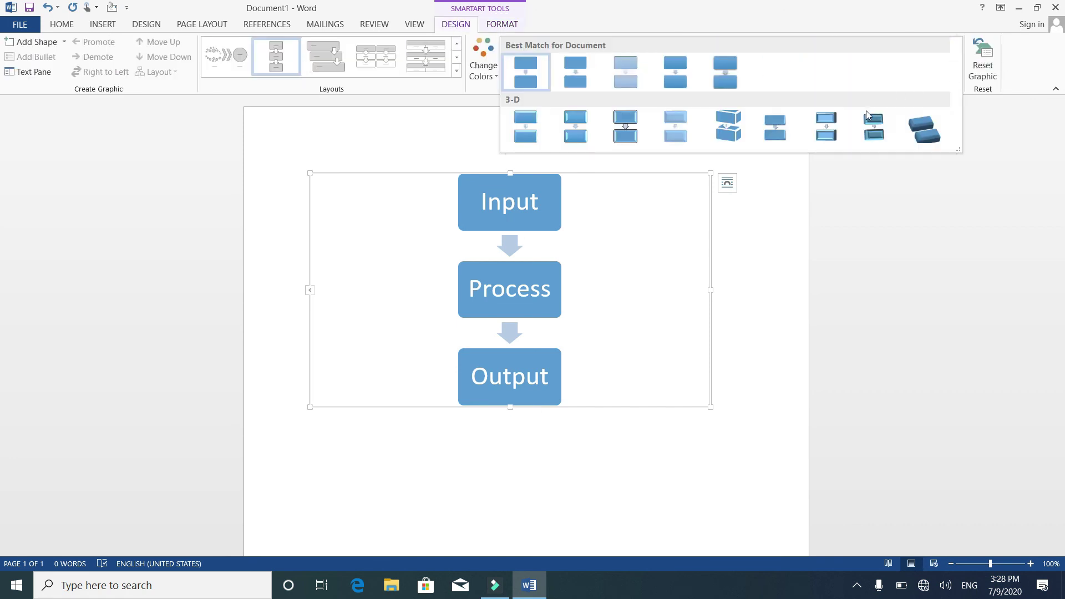
pyautogui.click(831, 132)
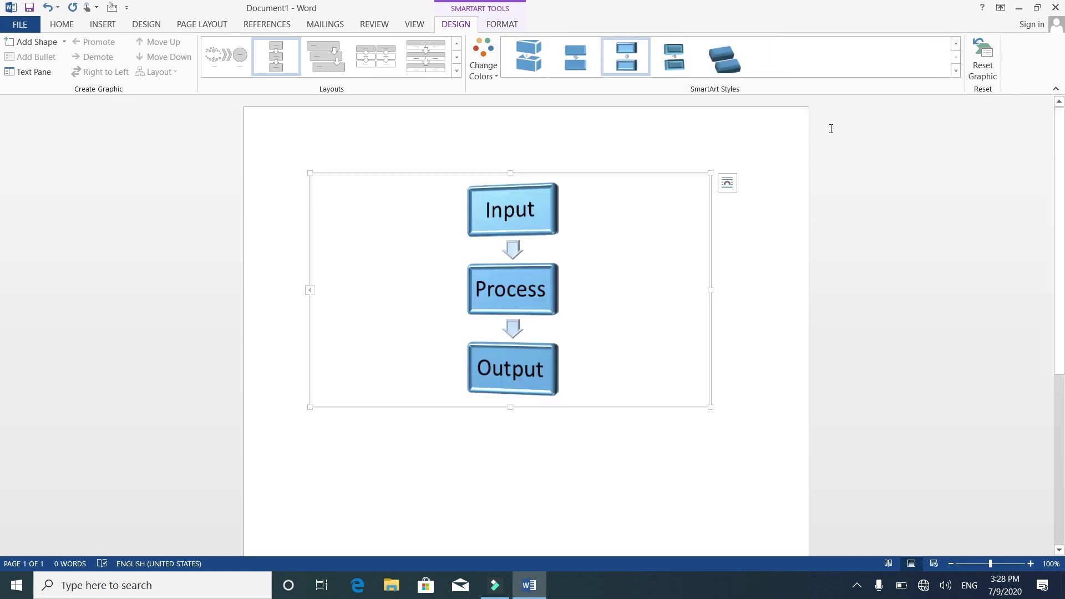